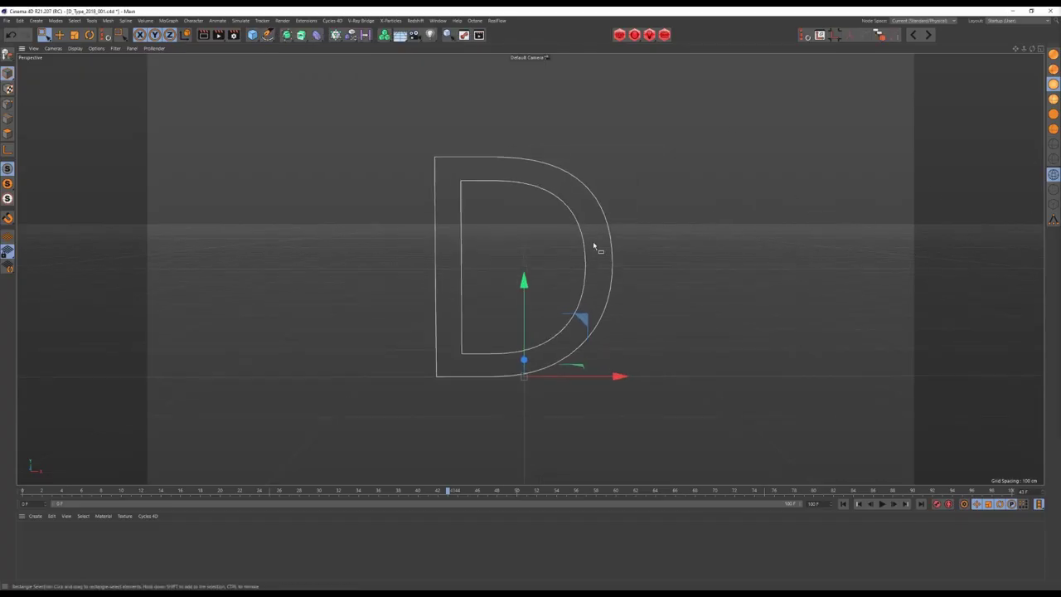
- Add a Cube primitive beside the D outline and maximize the Front view
click(252, 34)
click(279, 47)
middle_click(698, 158)
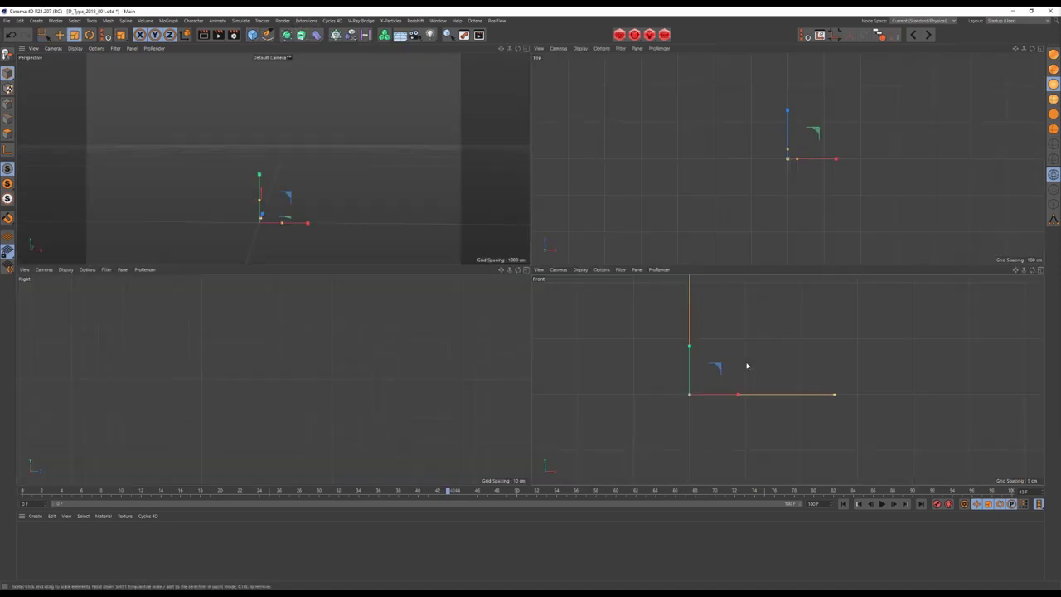
middle_click(746, 365)
scroll(592, 301, down, 5)
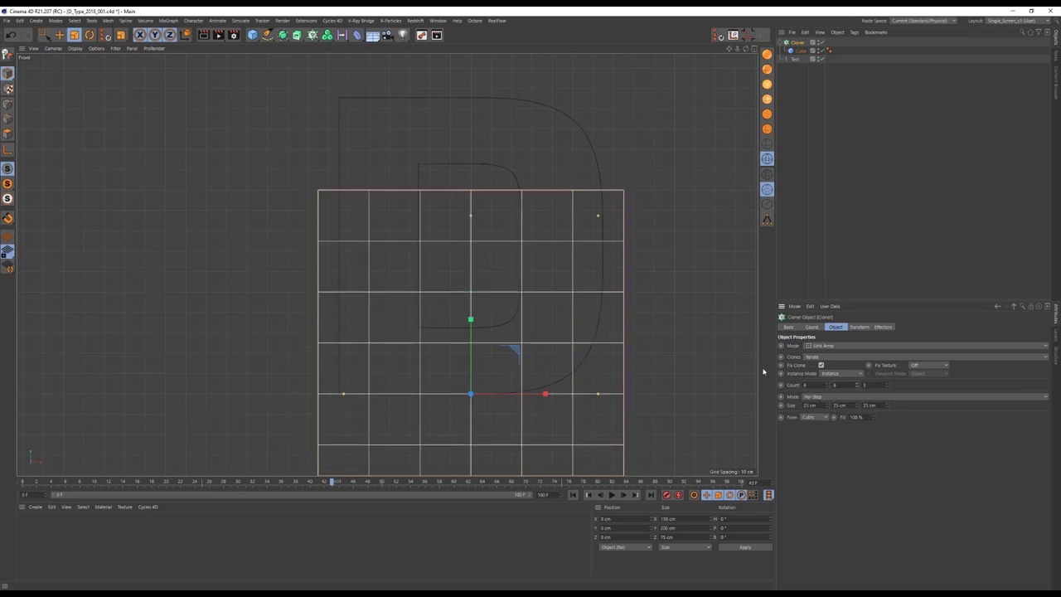
- Shrink the clone grid, thin the cube tiles to 2 cm depth, and add a 1-subdivision fillet
drag(620, 161, 494, 224)
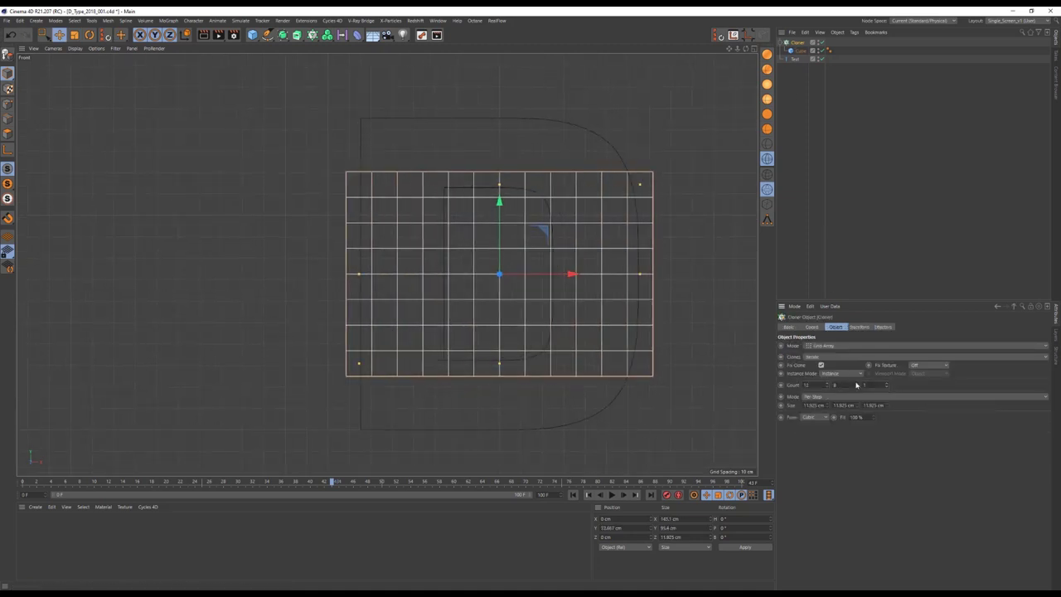
middle_click(611, 197)
drag(830, 363, 830, 398)
key(F1)
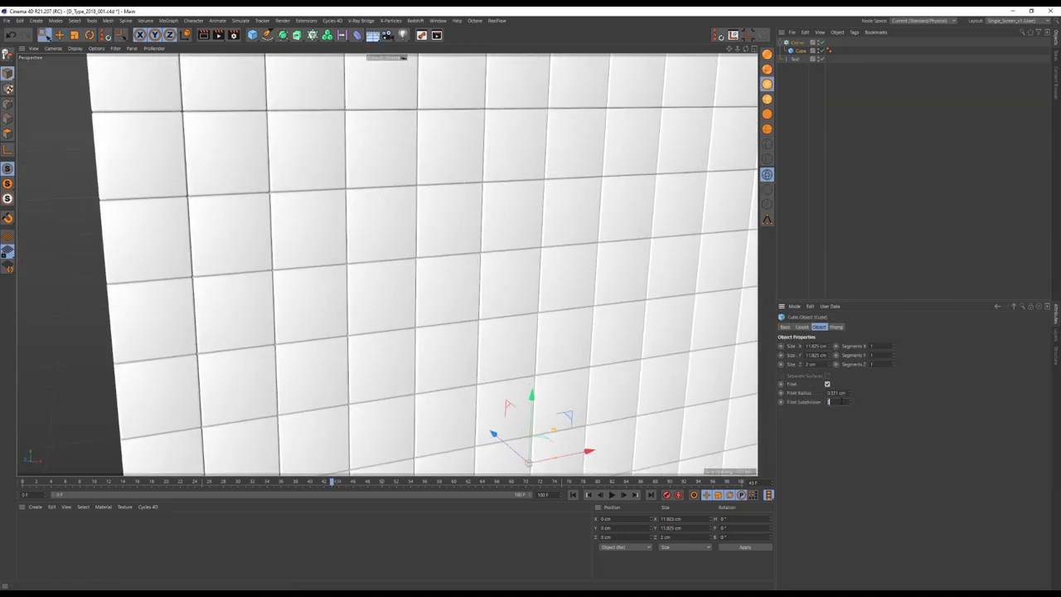
key(Return)
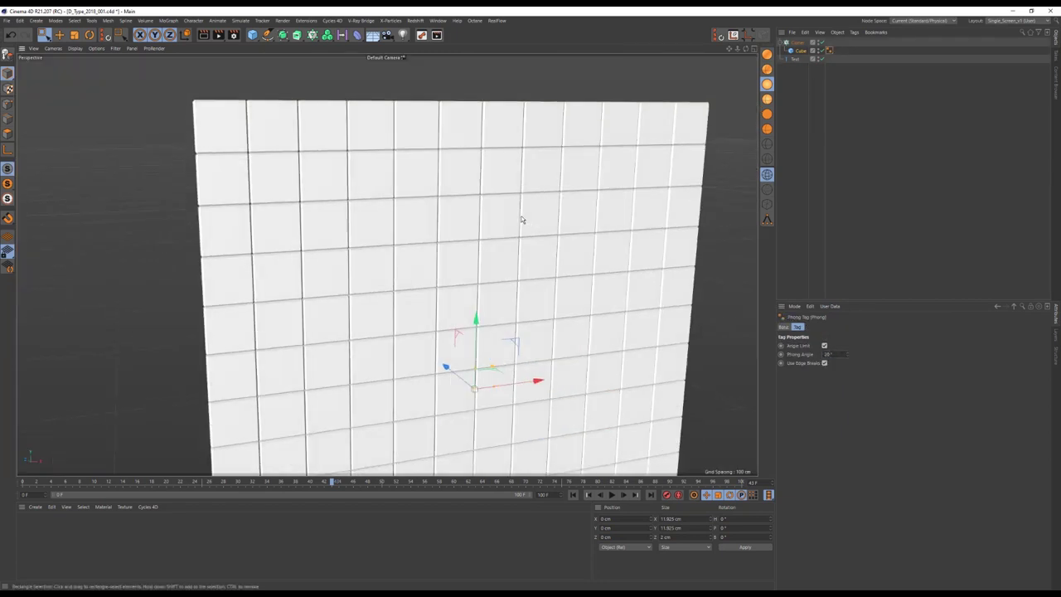
- Extrude the D text into a solid and shift it along its depth
alt+click(297, 35)
middle_click(635, 111)
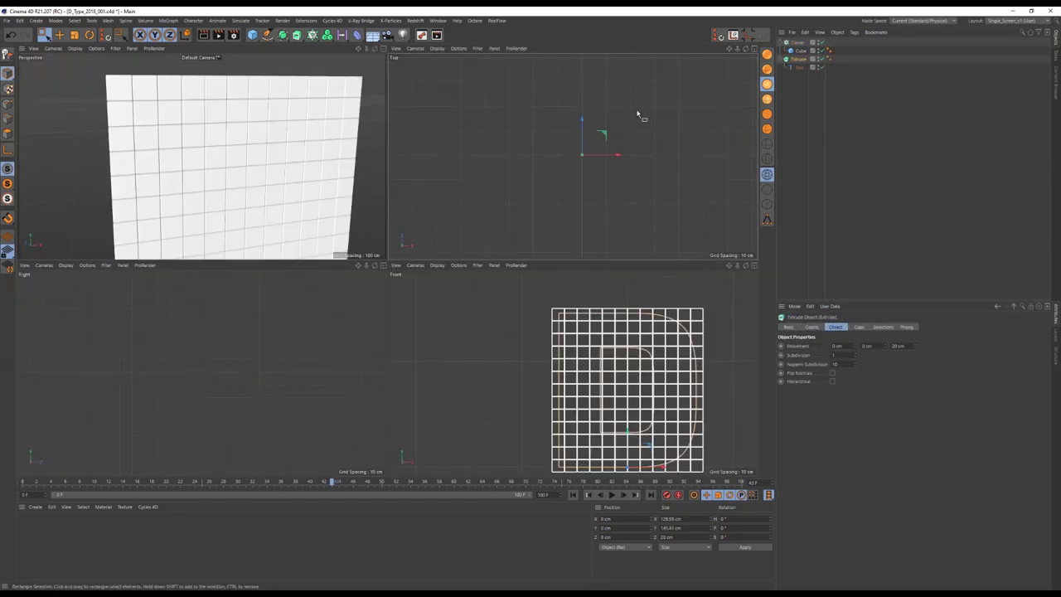
middle_click(635, 111)
drag(406, 185, 406, 227)
- Add a Boole and nest the tile Cloner and extruded D inside it
click(297, 35)
alt+click(308, 74)
drag(801, 75, 802, 52)
click(803, 59)
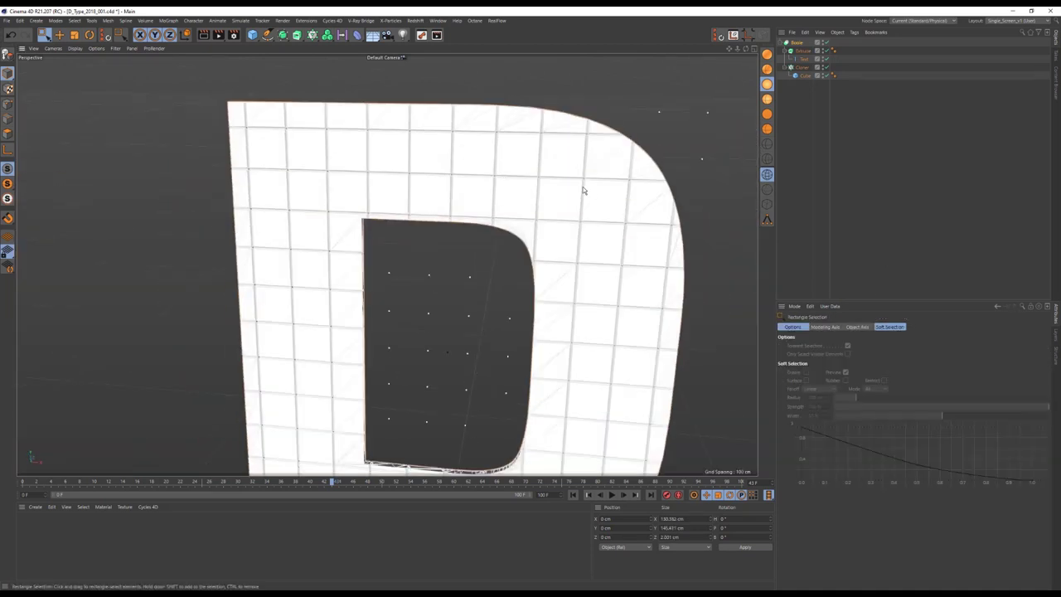
- Add an Instance of the D text
click(312, 35)
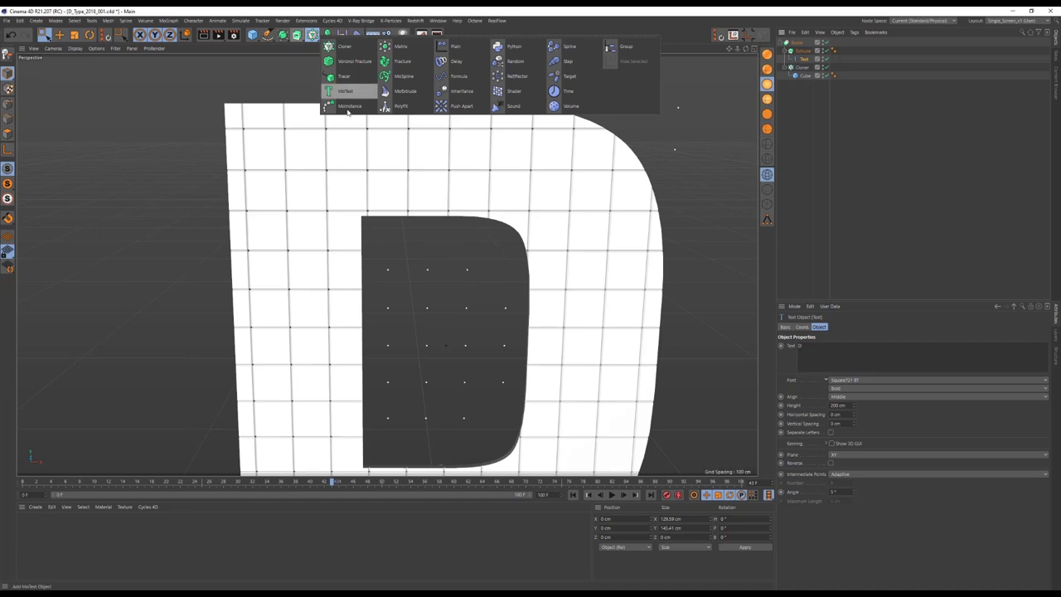
click(297, 34)
click(383, 92)
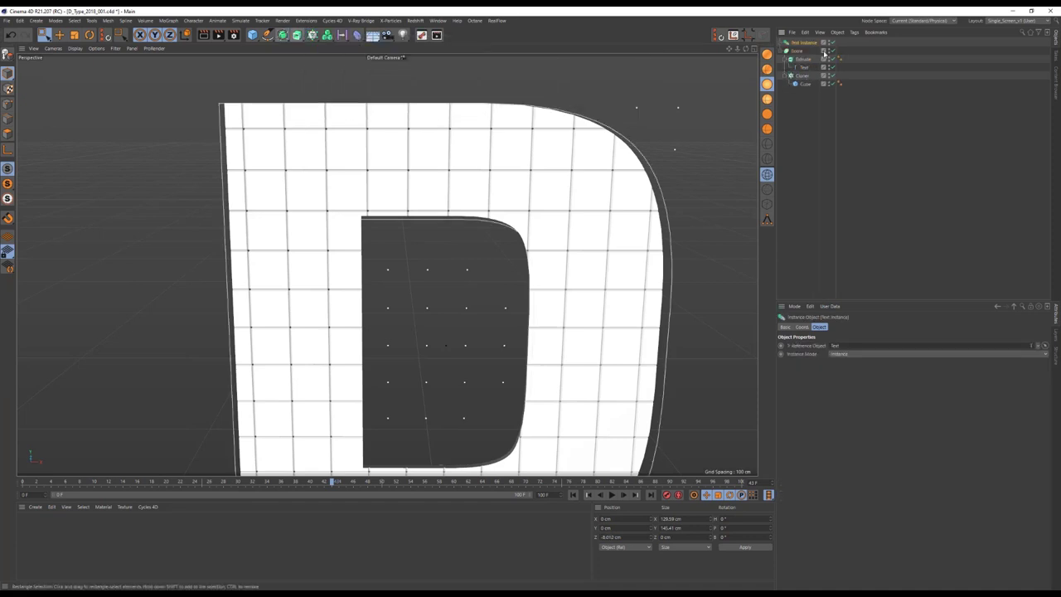
click(802, 327)
- Sweep a rounded Rectangle profile along the D instance to form the rim
click(297, 35)
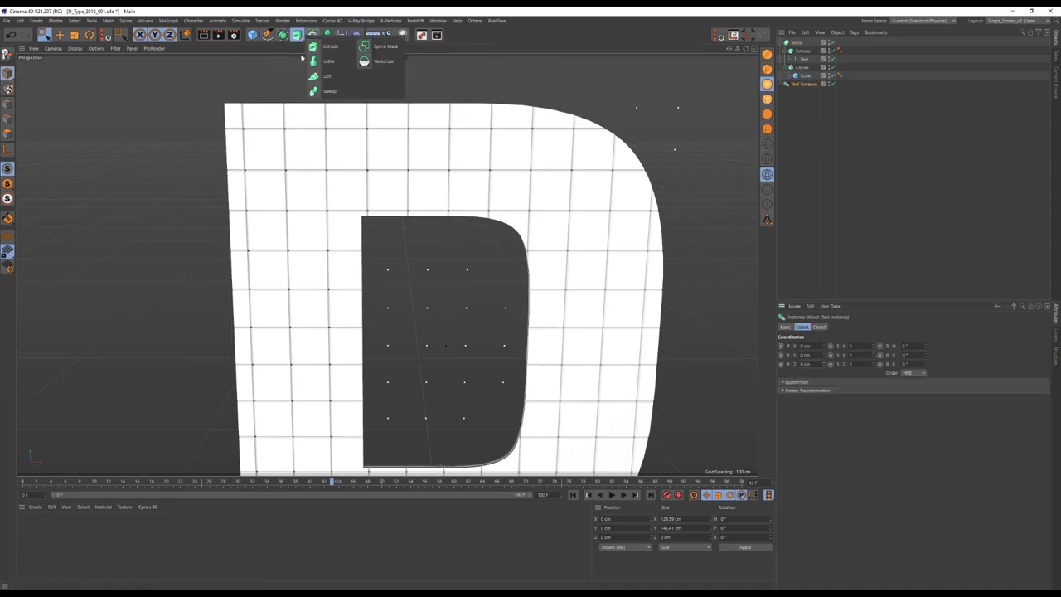
click(329, 92)
click(267, 35)
click(355, 107)
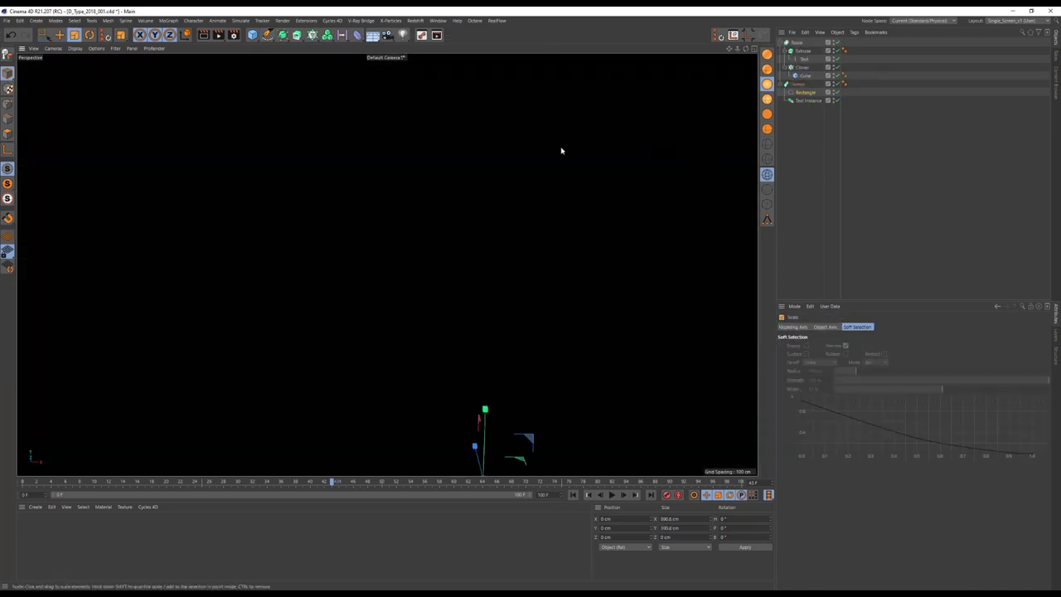
key(0)
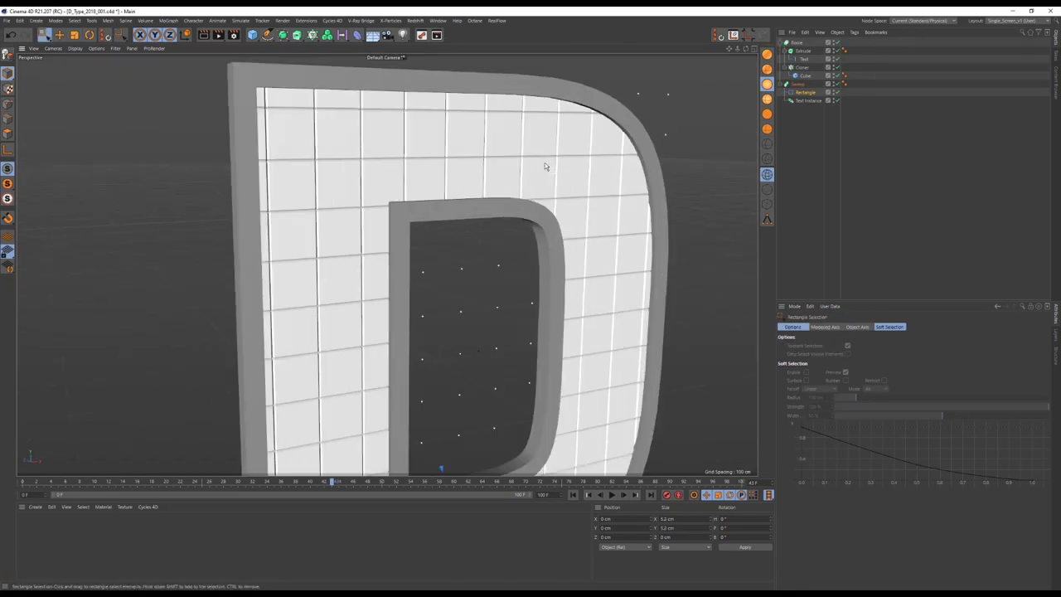
scroll(508, 129, up, 3)
click(831, 363)
- Orbit to a straight-on front view of the D and add a camera there
scroll(553, 248, down, 3)
scroll(497, 244, down, 2)
scroll(397, 240, down, 2)
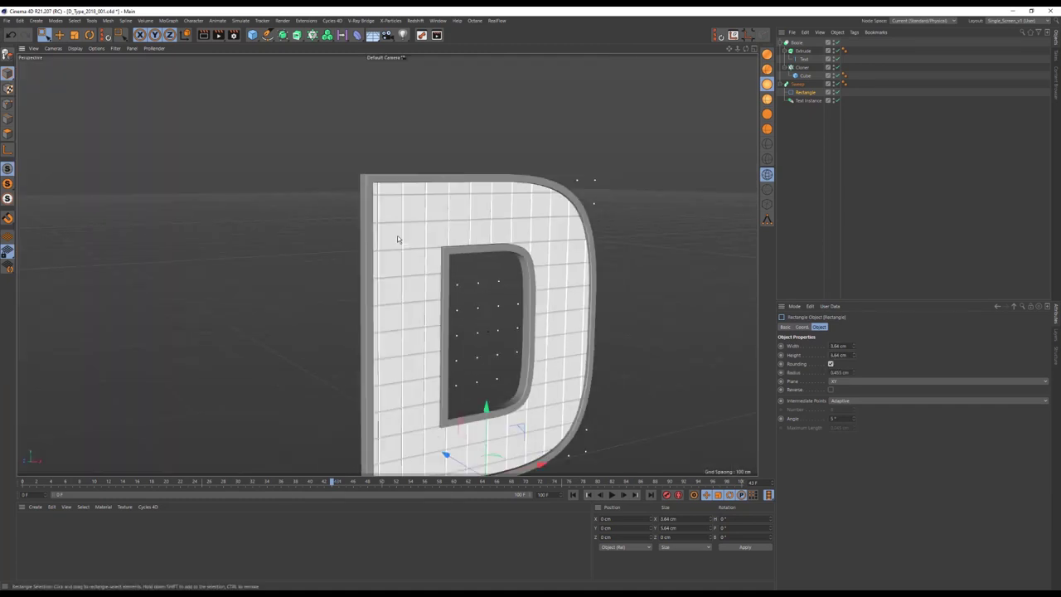
alt+drag(397, 239, 599, 168)
click(386, 35)
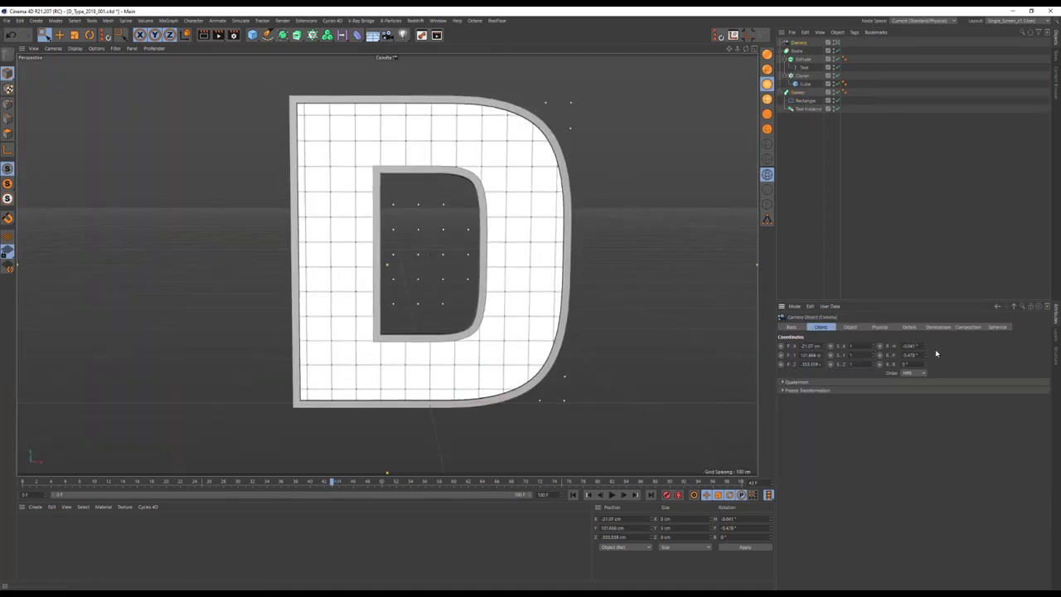
- Raise the Cloner's grid count to 14×16 with 9.647 cm tile steps
scroll(429, 131, down, 4)
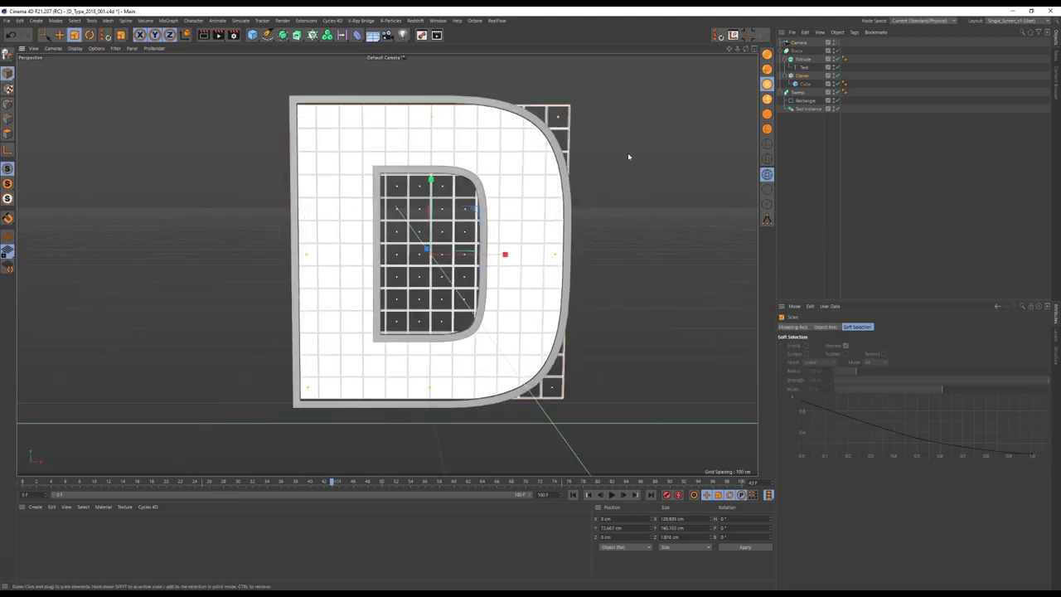
click(802, 76)
click(836, 327)
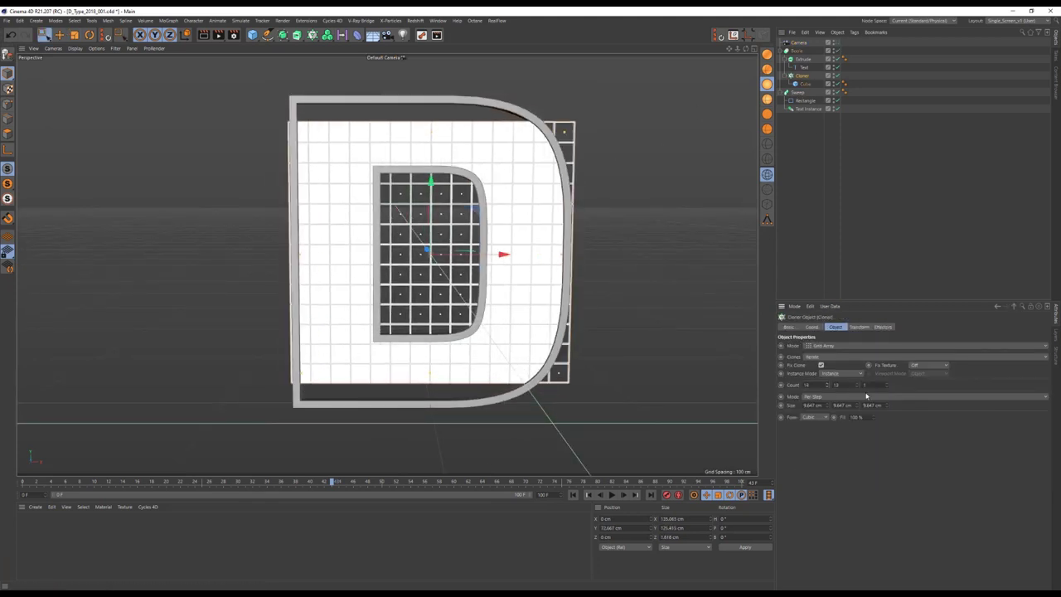
click(861, 386)
middle_click(680, 422)
middle_click(523, 149)
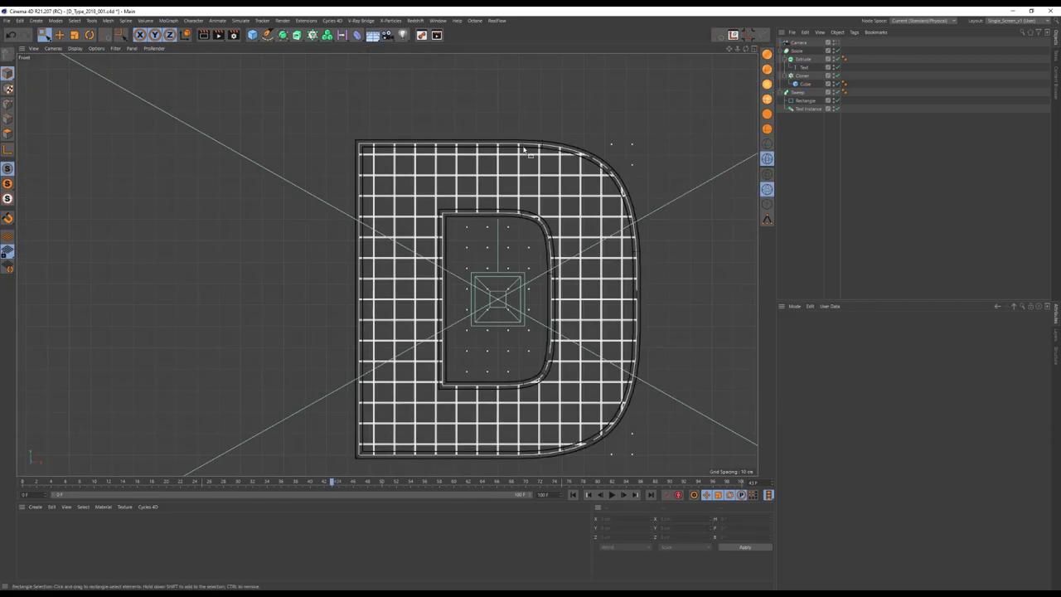
click(327, 35)
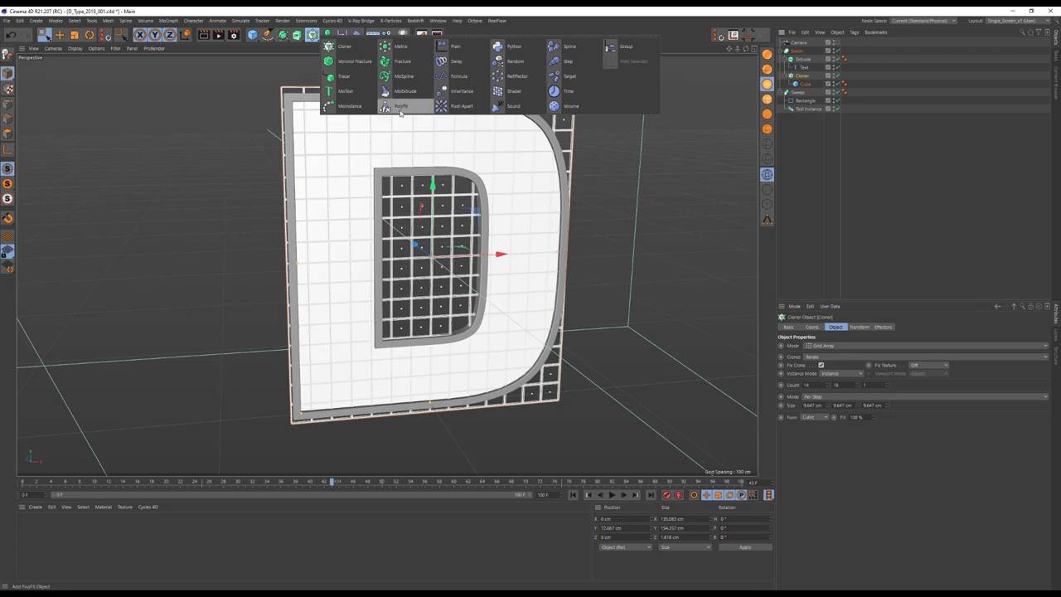
- Add a Shader effector to the Cloner, rotating tiles 5° on each axis
click(512, 91)
click(861, 327)
click(888, 362)
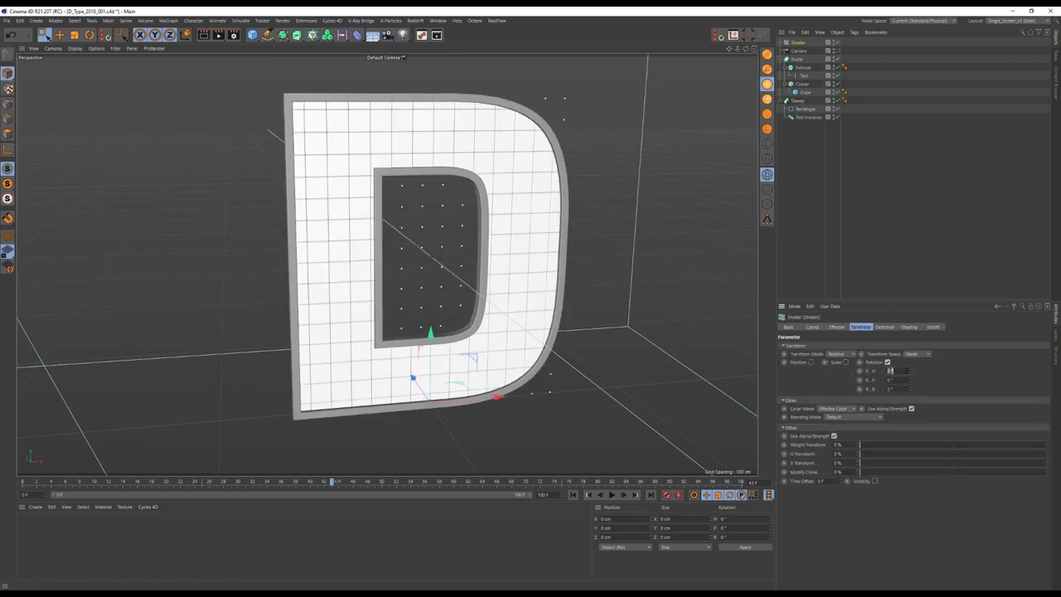
scroll(526, 121, up, 5)
scroll(527, 121, up, 4)
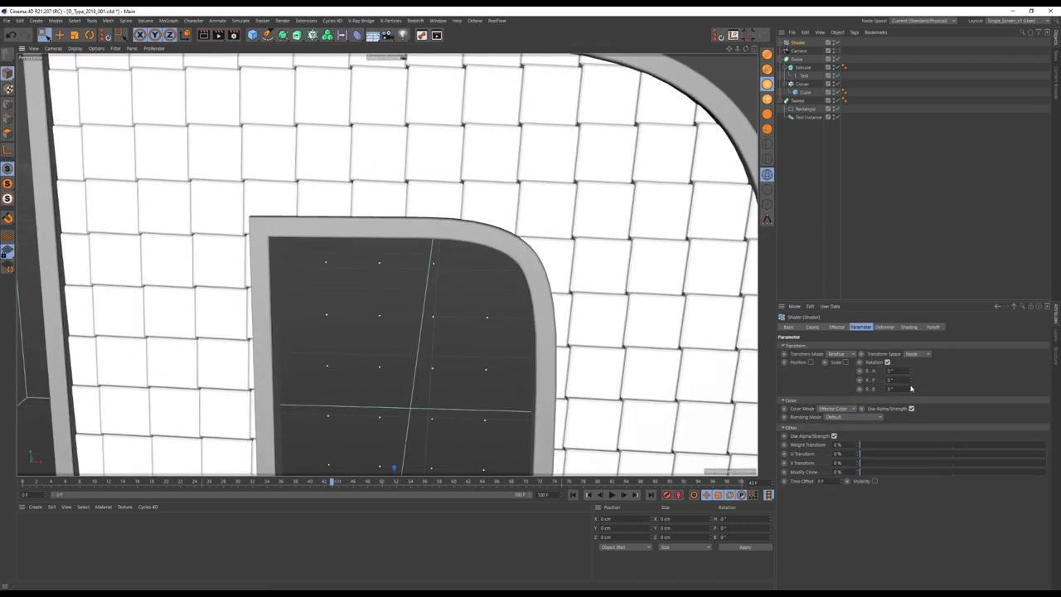
key(Return)
scroll(542, 222, down, 3)
mouse_move(542, 222)
alt+mouse_down()
mouse_move(541, 174)
mouse_move(469, 221)
alt+mouse_up()
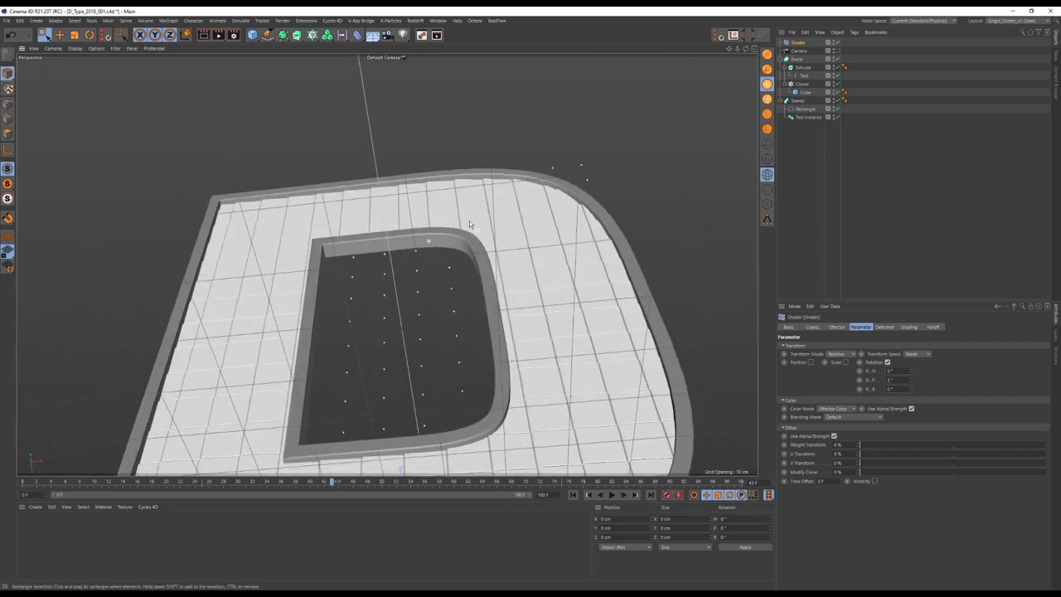
scroll(470, 220, up, 3)
click(909, 327)
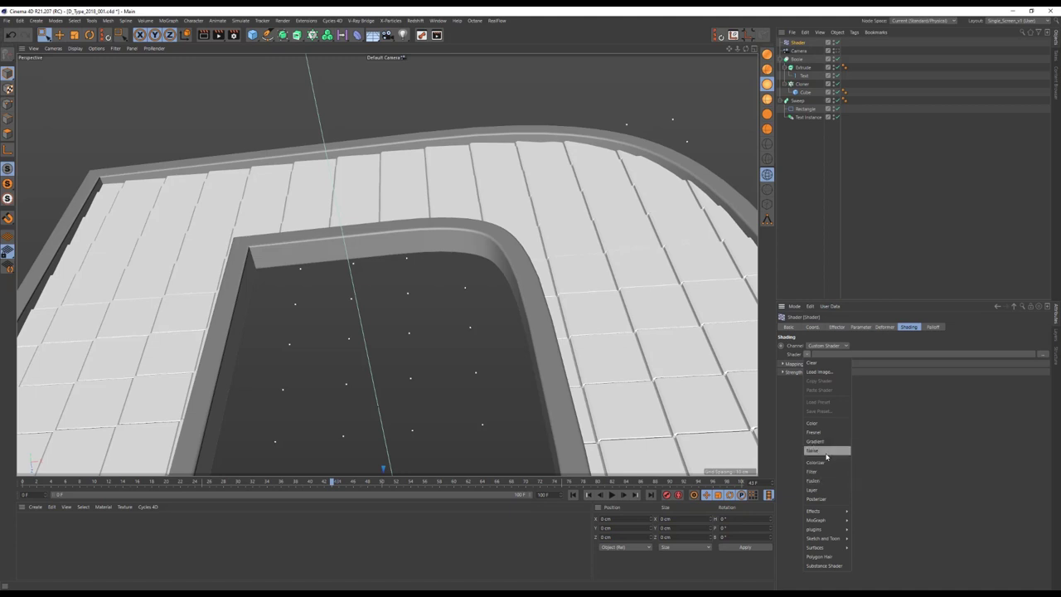
- Set the effector's shading to Noise with Animation Speed 1 and preview playback
click(827, 450)
click(821, 379)
alt+drag(452, 292, 462, 287)
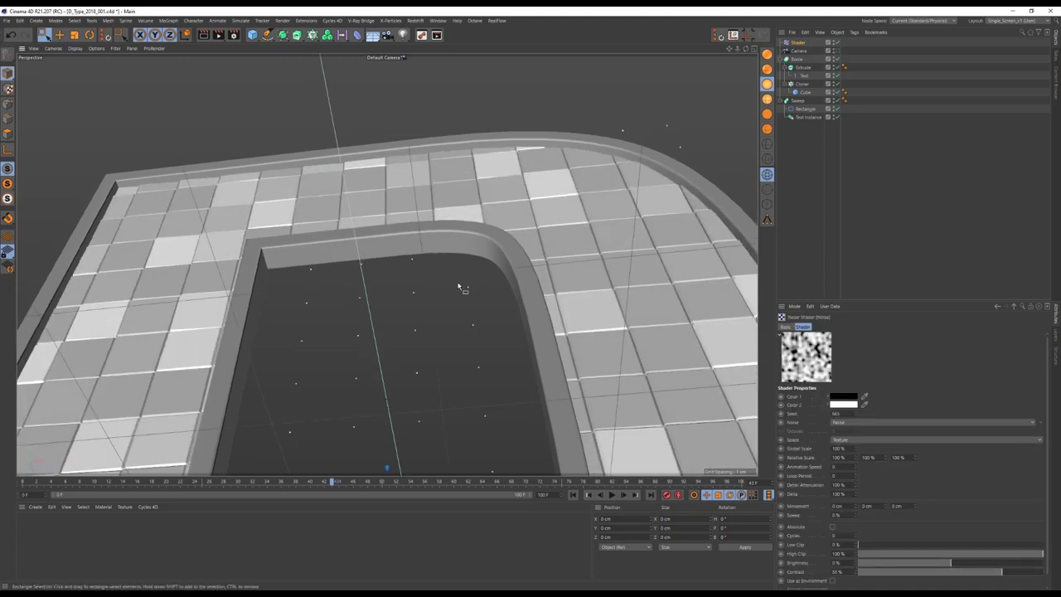
key(ctrl+shift+z)
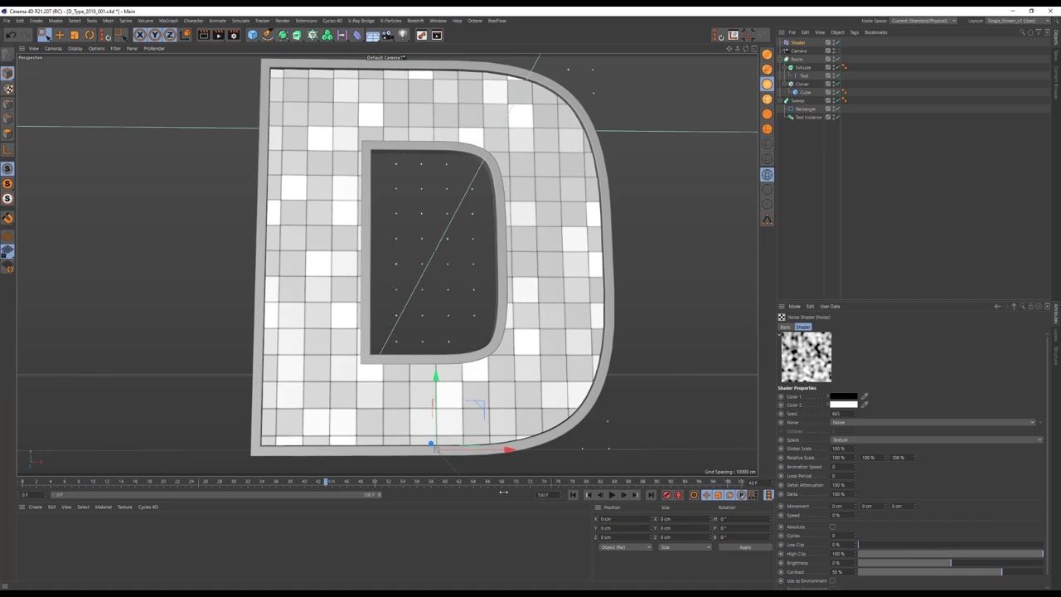
text(1)
click(651, 495)
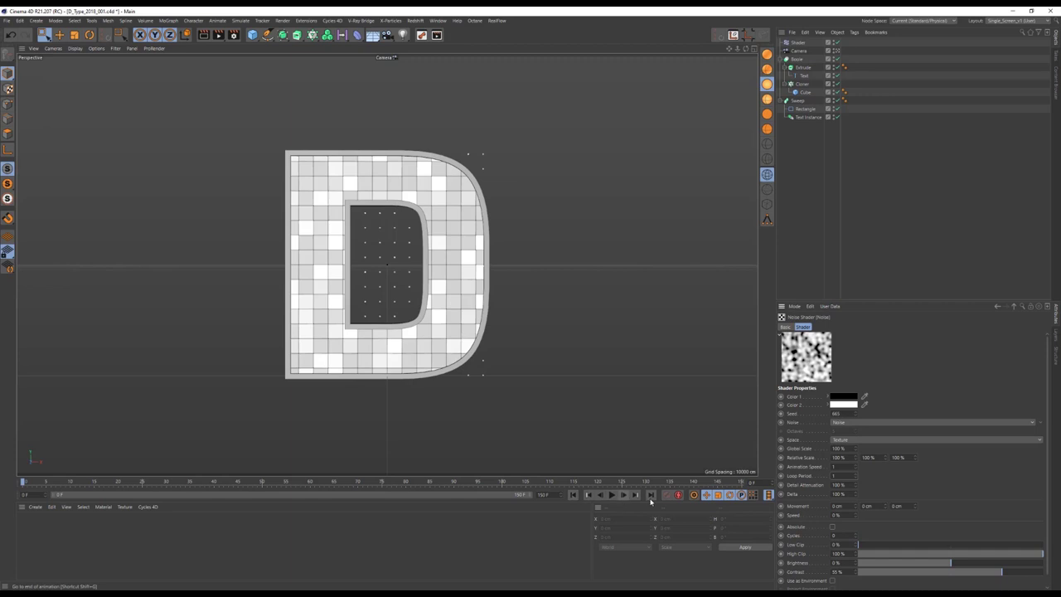
click(611, 495)
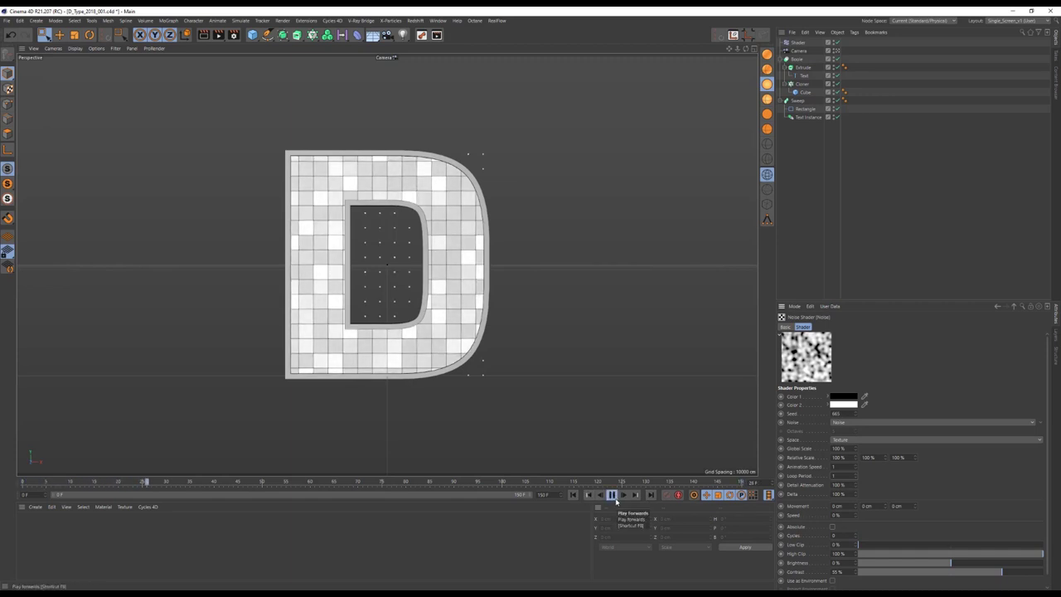
click(615, 496)
- Add a 400×400 cm Plane backdrop oriented to -Z
click(252, 35)
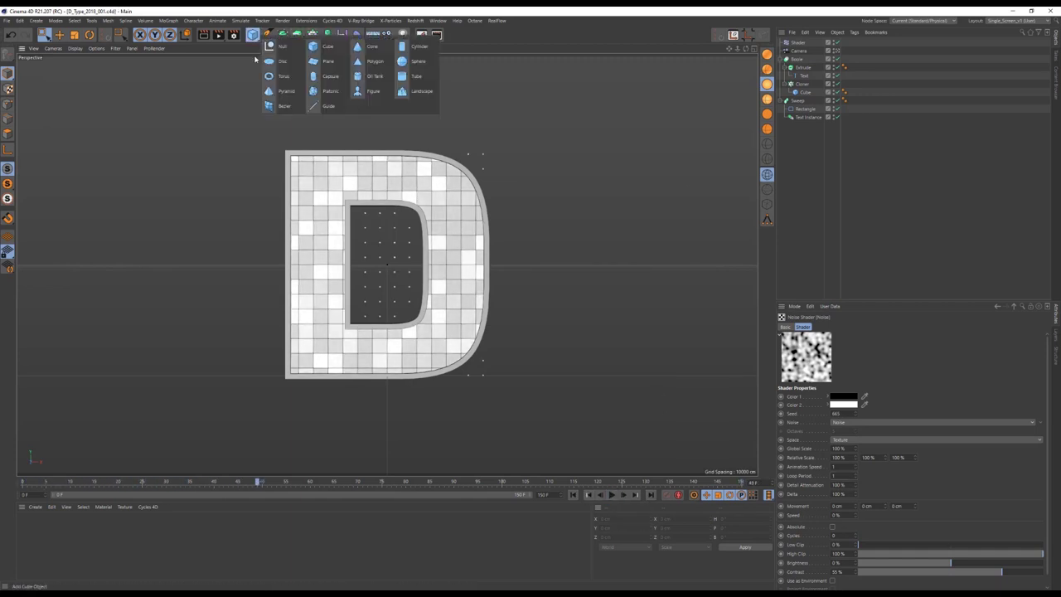
click(320, 36)
click(844, 434)
middle_click(623, 194)
middle_click(623, 194)
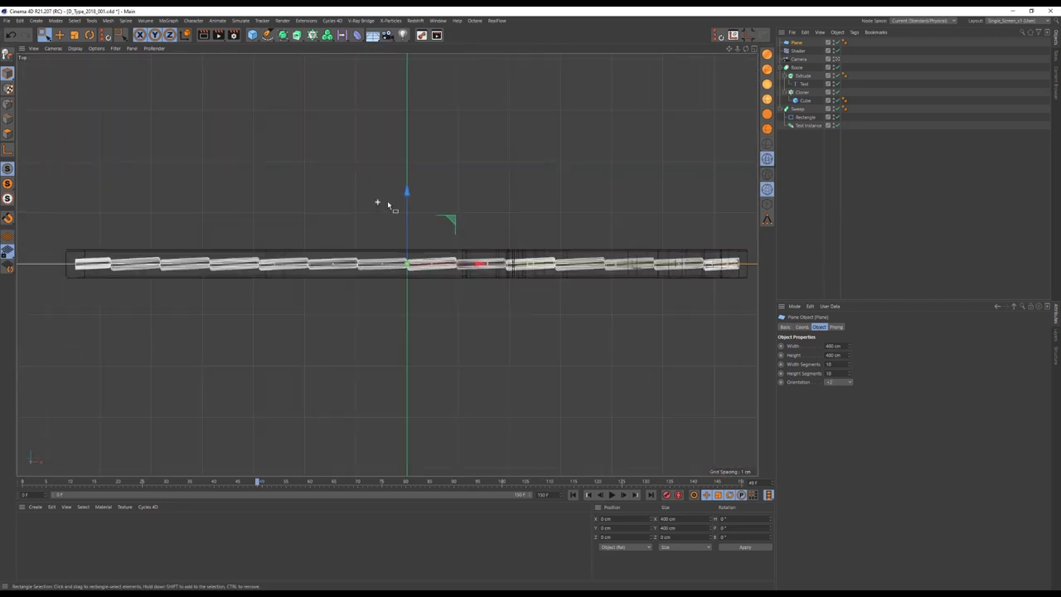
middle_click(415, 196)
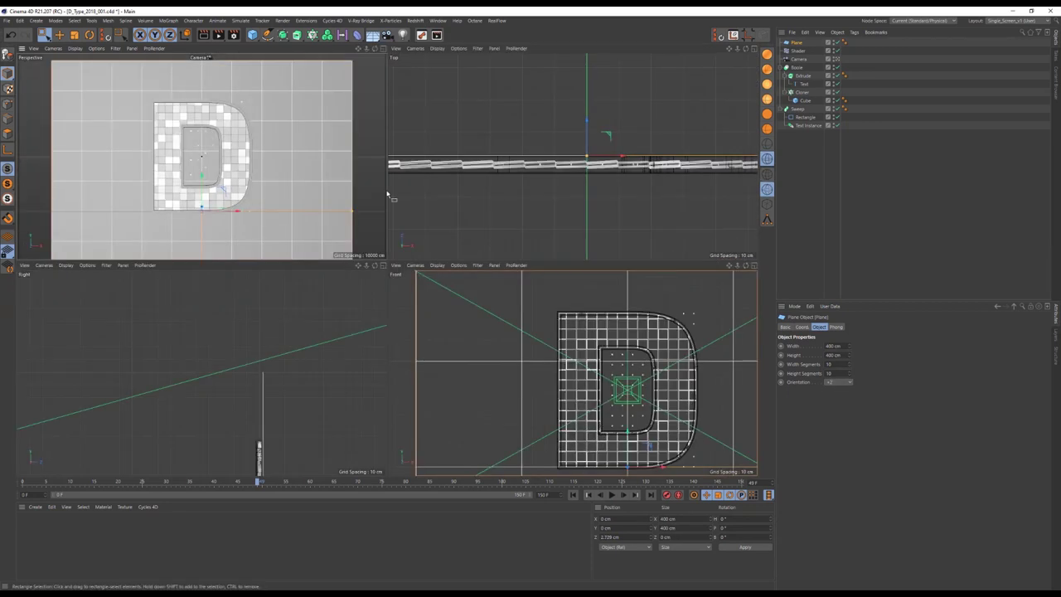
middle_click(249, 158)
- Check the render settings and launch the Octane Live Viewer
key(ctrl+b)
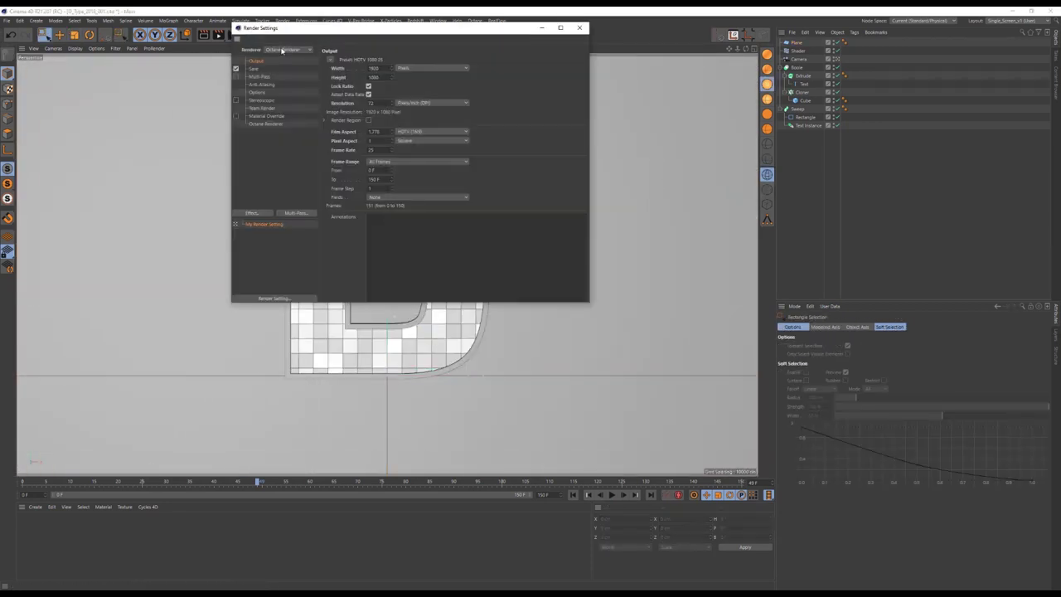
click(580, 28)
click(476, 20)
click(493, 38)
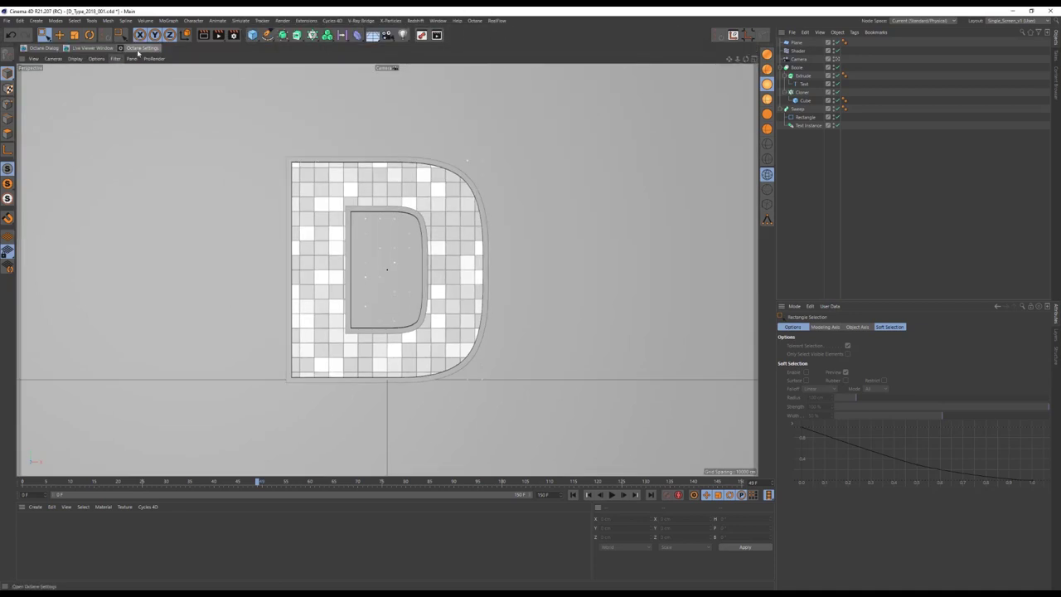
- Create a dark OctGlossy1 glossy material, adjust its roughness, and apply it to the D
click(238, 161)
click(277, 212)
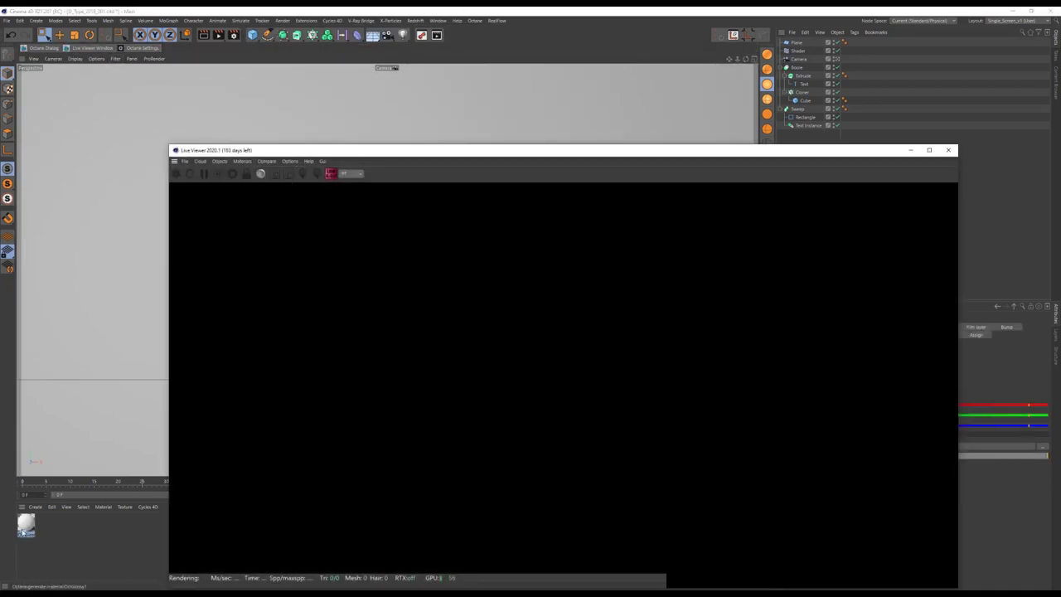
click(234, 93)
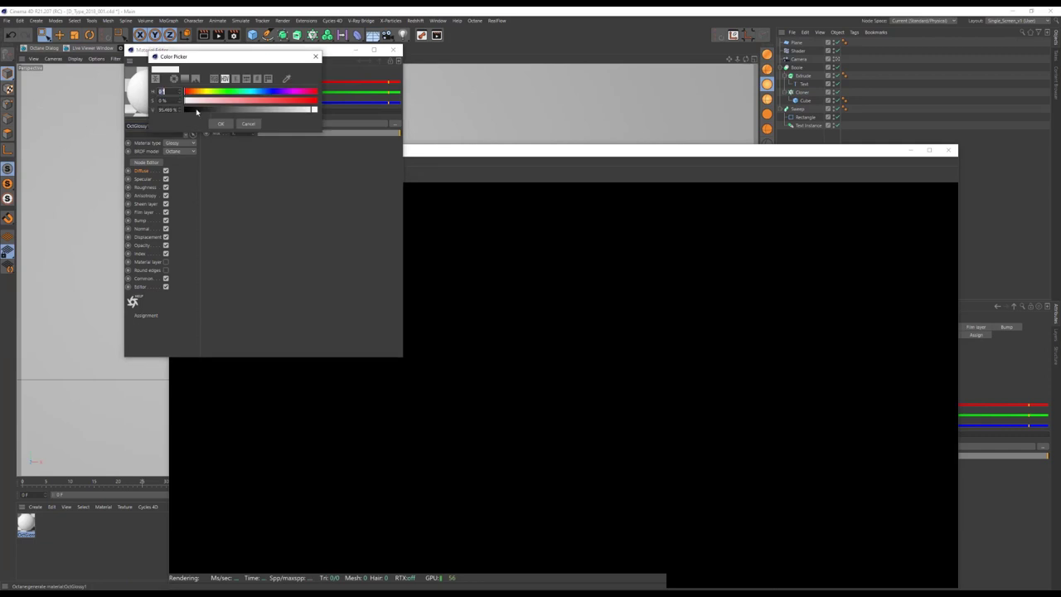
click(222, 125)
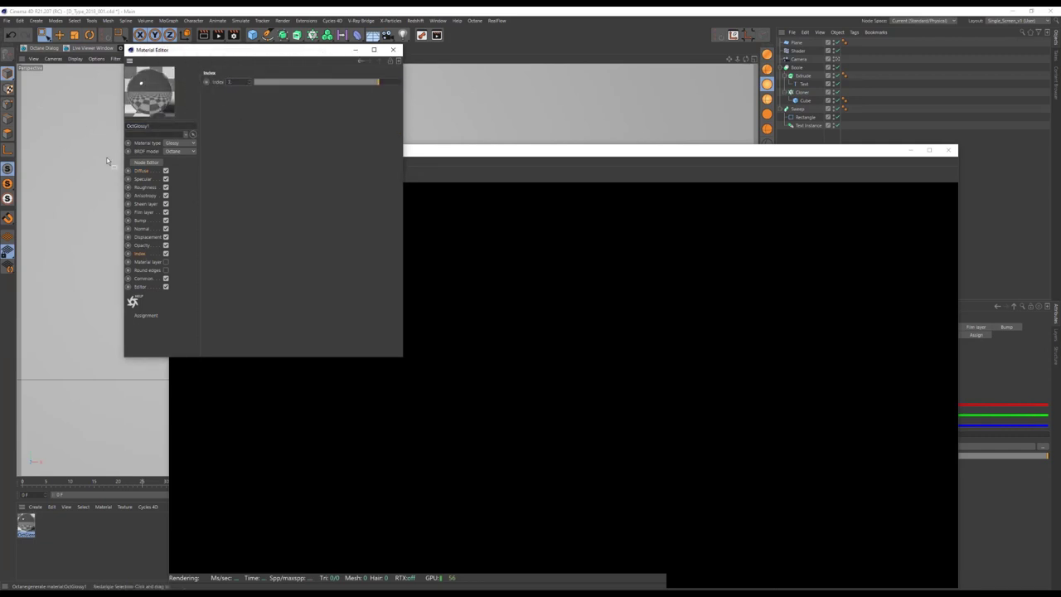
click(145, 188)
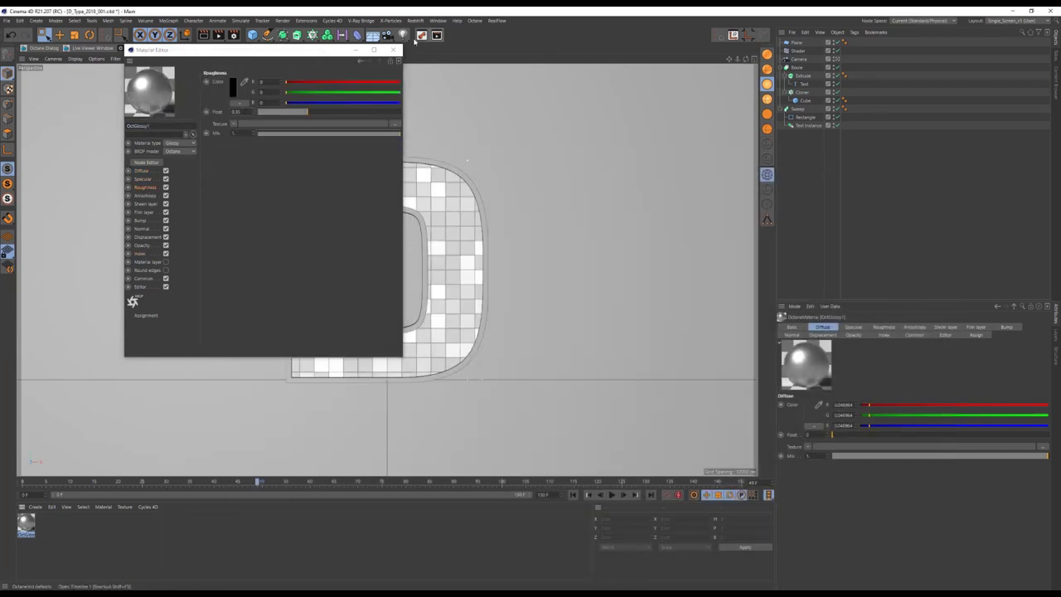
drag(858, 107, 854, 108)
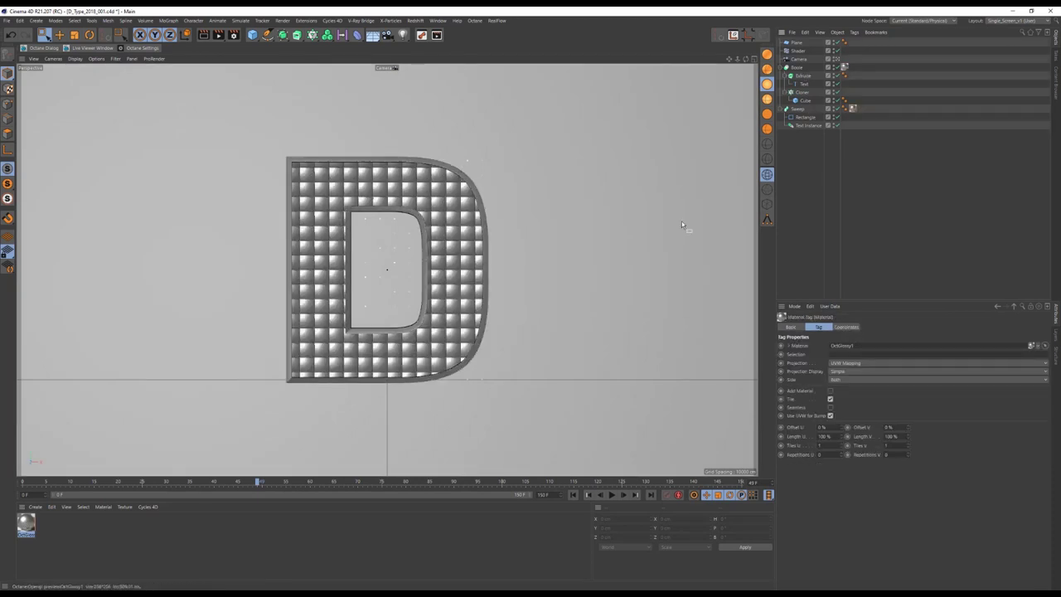
click(555, 232)
click(95, 49)
click(239, 164)
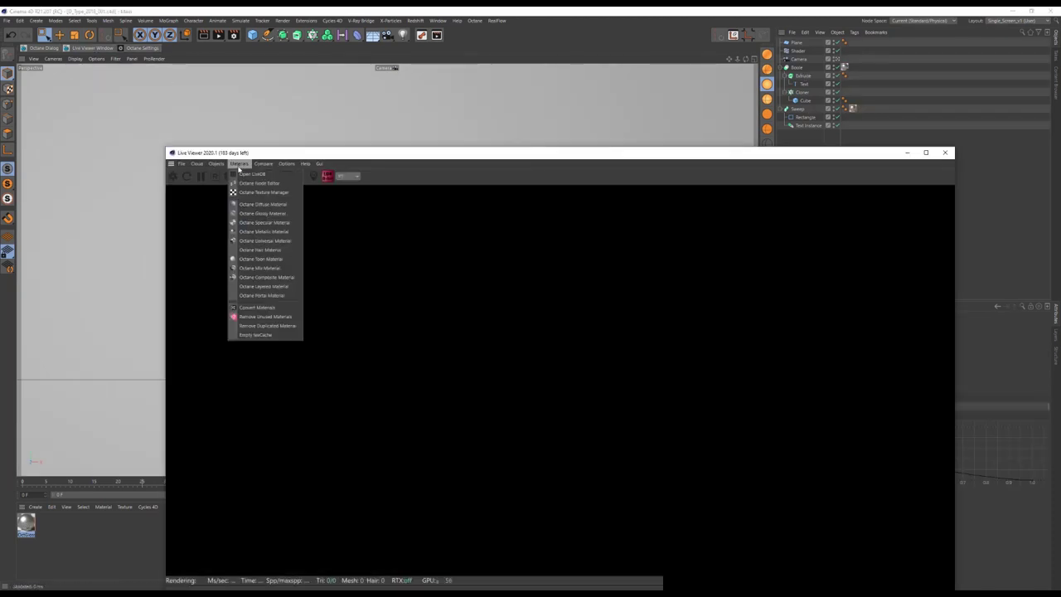
- Create a second dark glossy Octane material with adjusted roughness for the backdrop plane
click(267, 215)
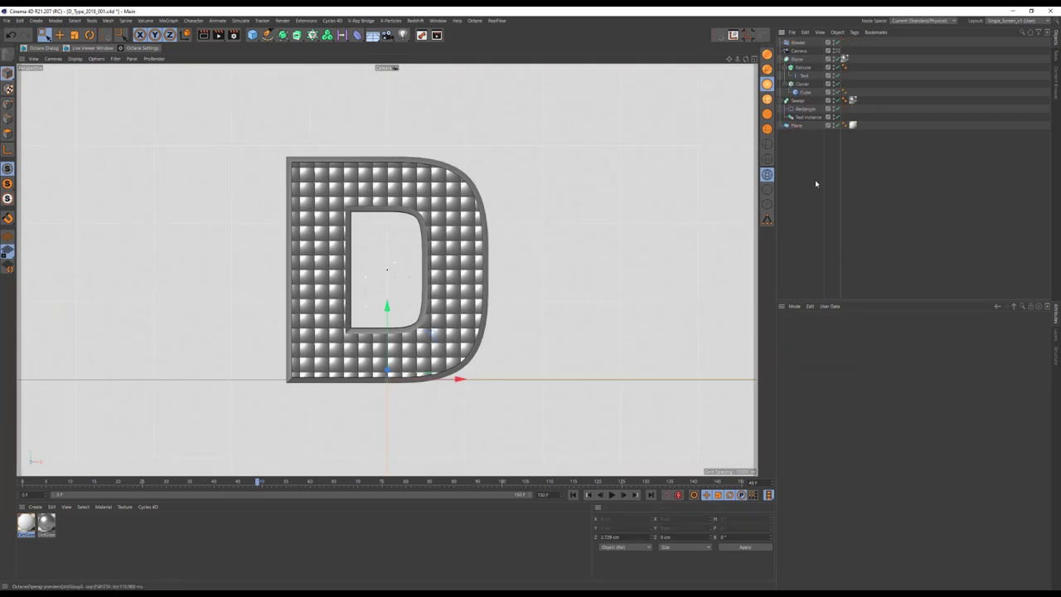
double_click(46, 524)
click(233, 87)
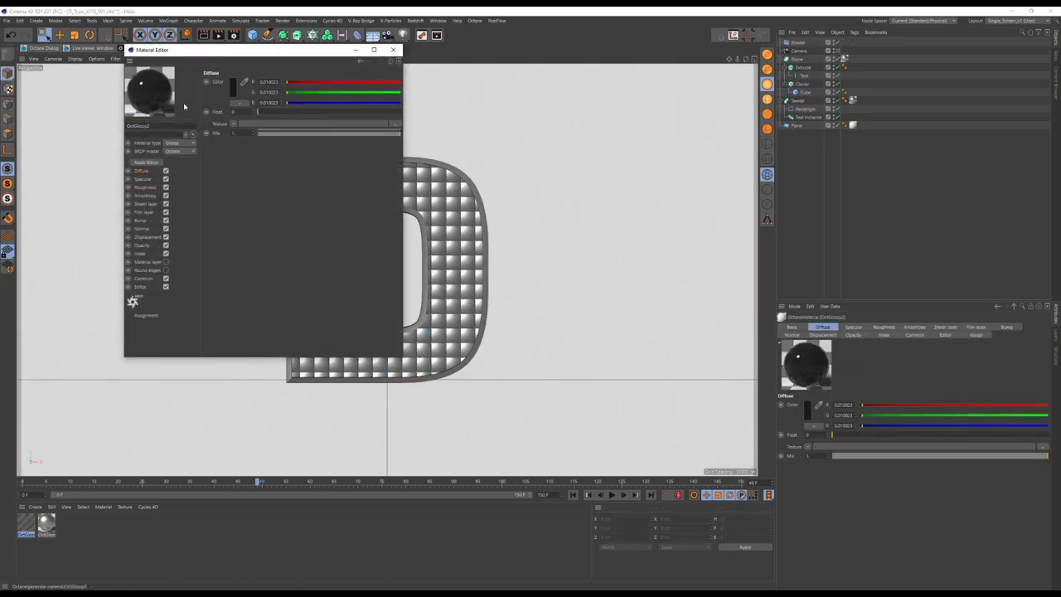
click(140, 253)
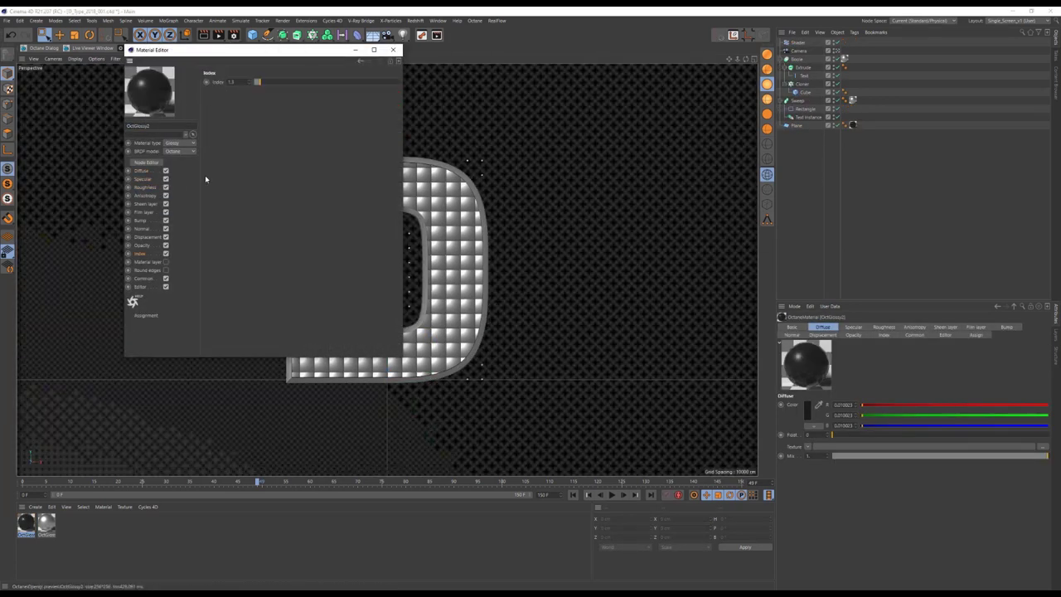
click(145, 186)
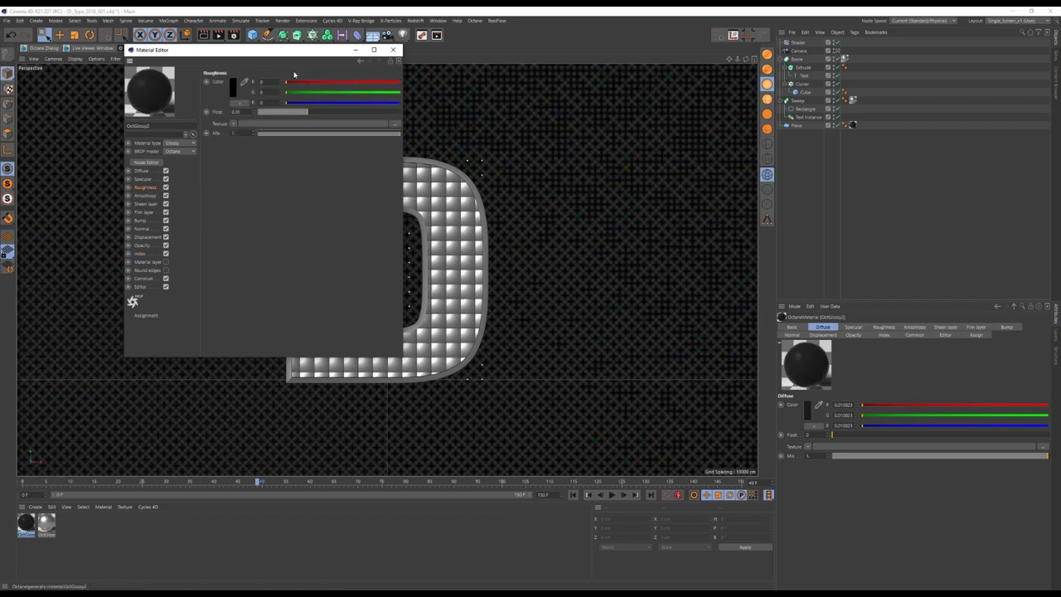
click(393, 49)
- Add an OctaneSky using the studio metal HDRI and preview it in the Live Viewer
click(92, 49)
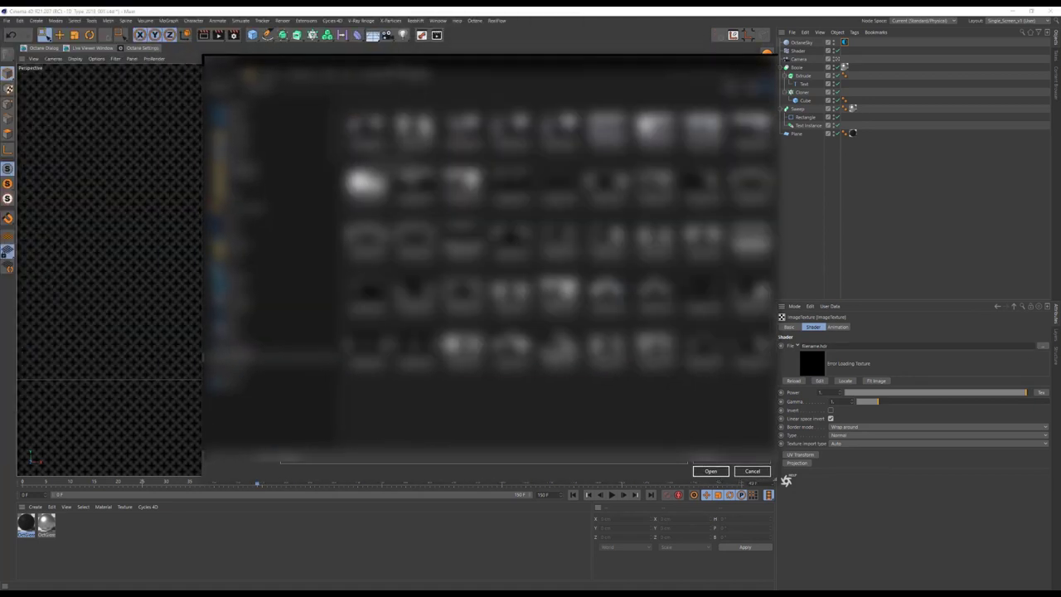
double_click(365, 119)
click(588, 338)
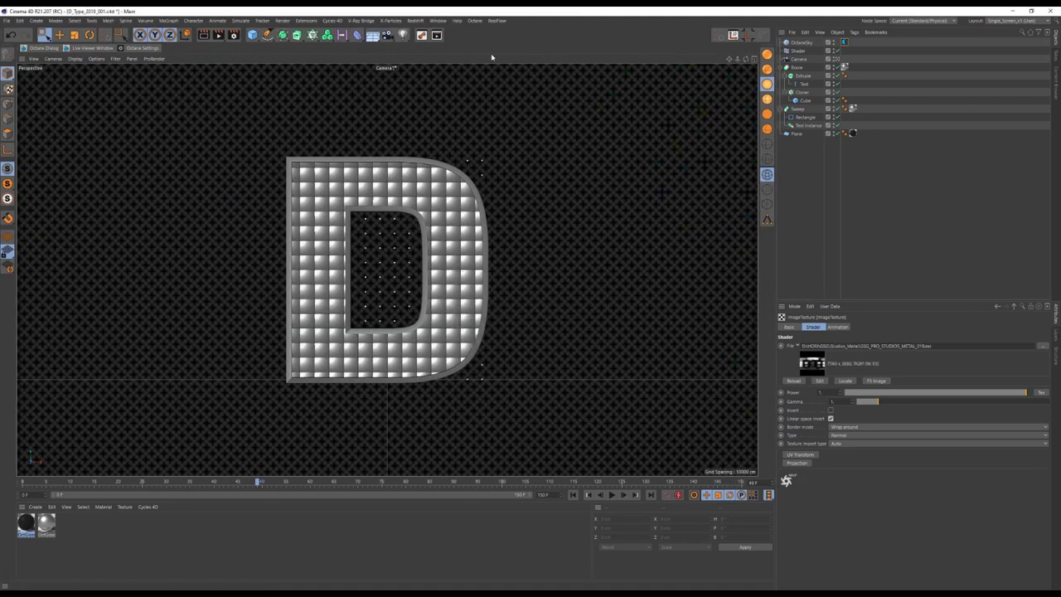
click(92, 48)
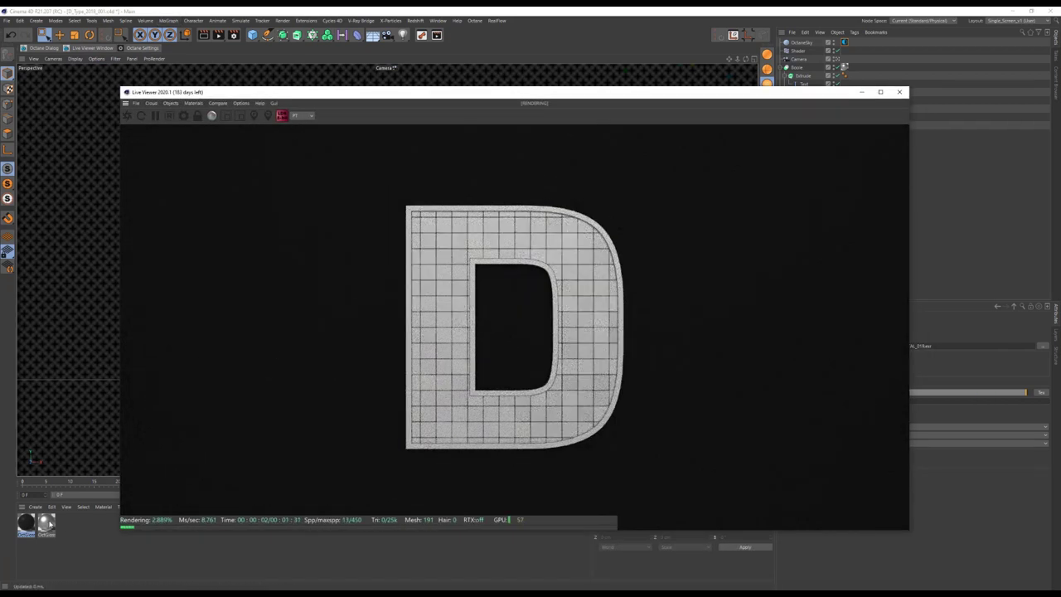
- Review OctGlossy1's settings, then shrink and reposition the render preview window
double_click(45, 522)
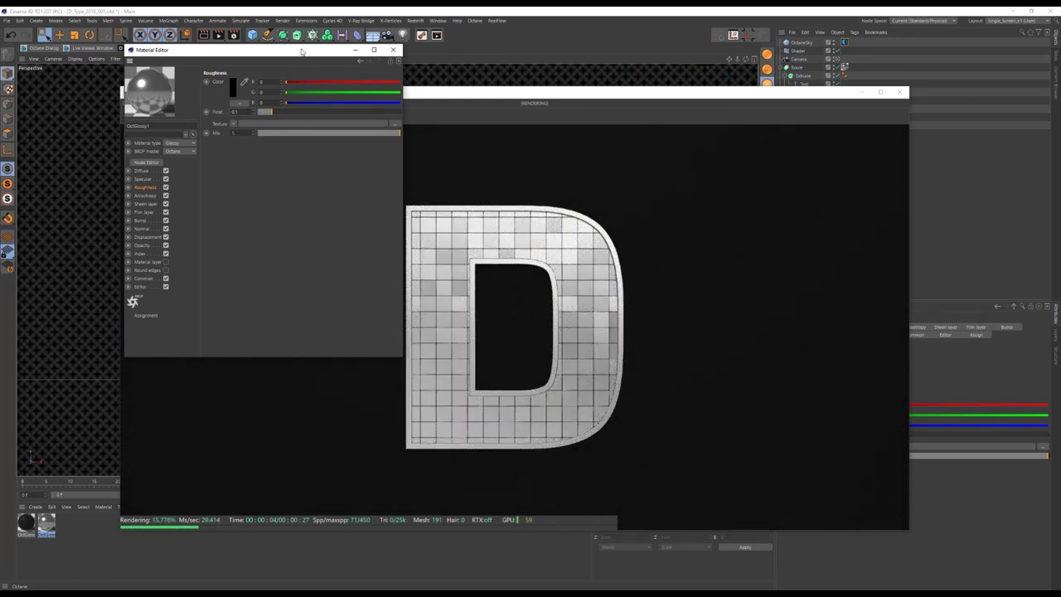
drag(302, 52, 259, 50)
click(350, 50)
drag(530, 91, 440, 78)
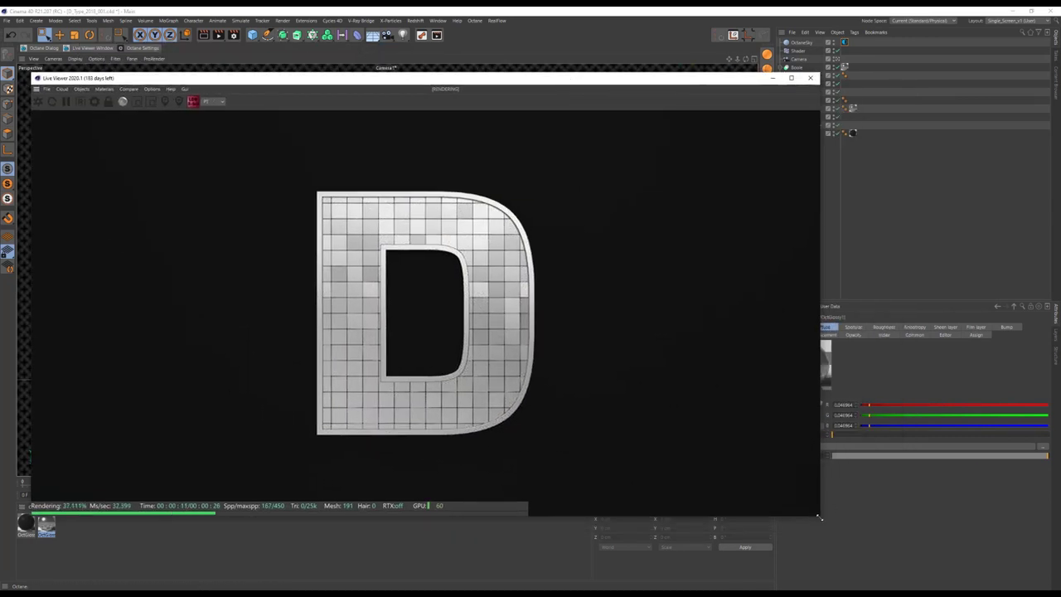
drag(819, 517, 526, 443)
drag(431, 77, 517, 76)
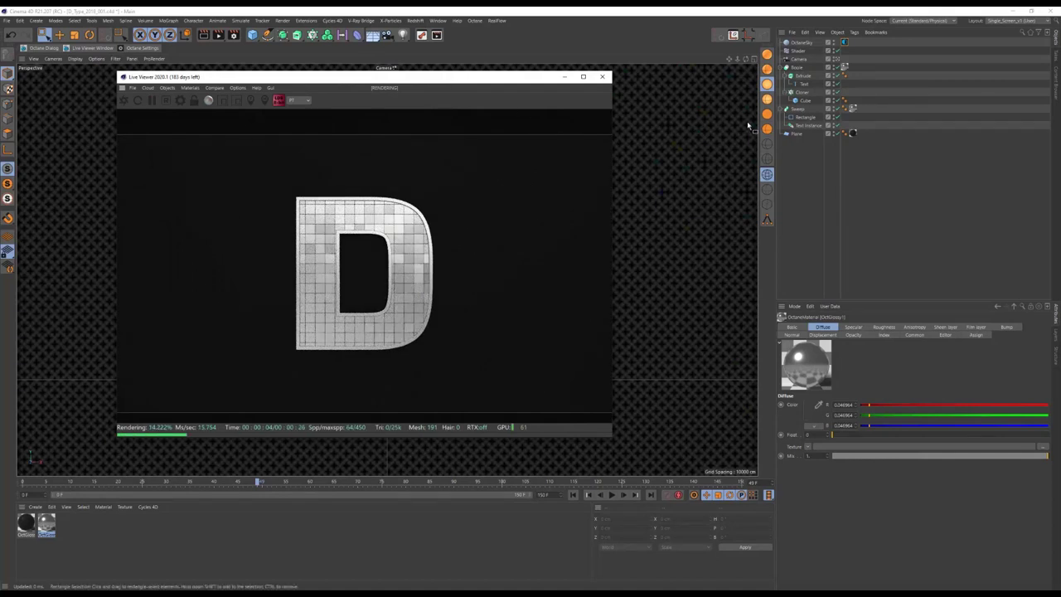
- Set the Rectangle profile size to 3 cm
click(796, 117)
text(3.64)
key(Return)
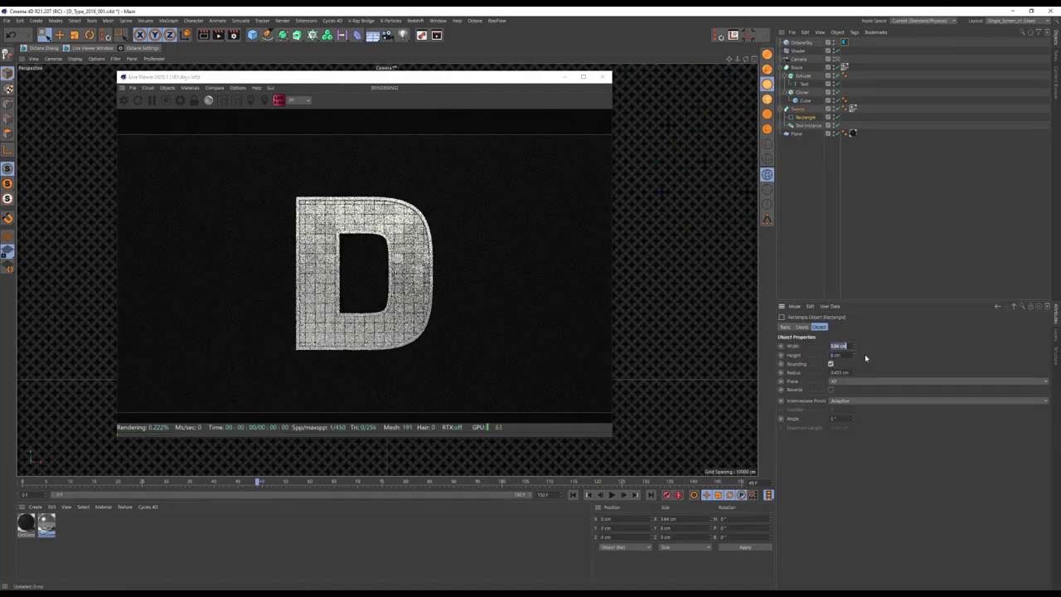
click(167, 87)
- Add an Octane light to the scene and switch to the four-view layout
click(178, 112)
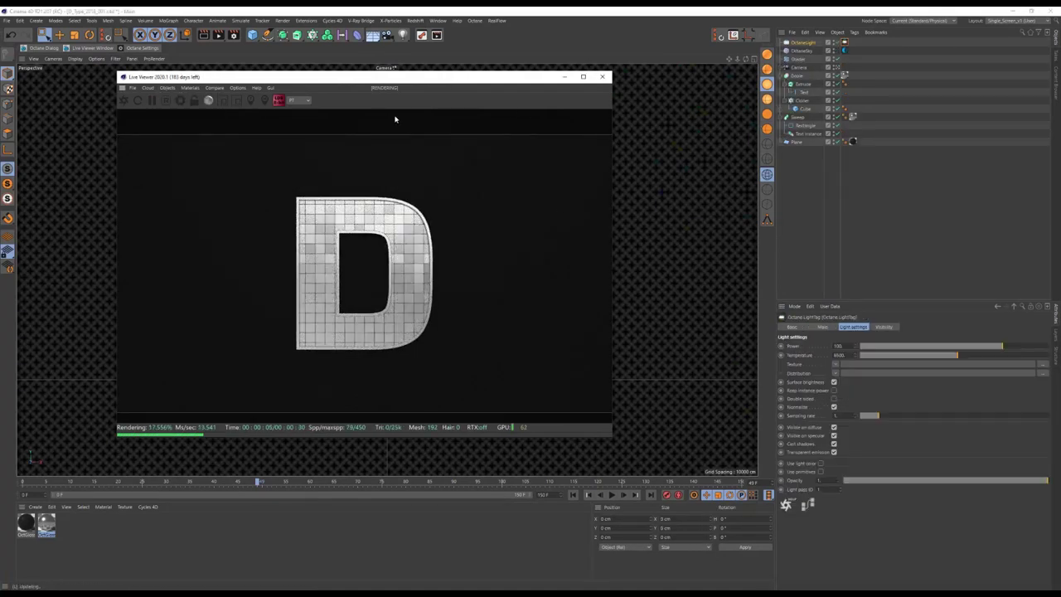
drag(241, 76, 398, 177)
click(395, 189)
click(400, 199)
middle_click(485, 149)
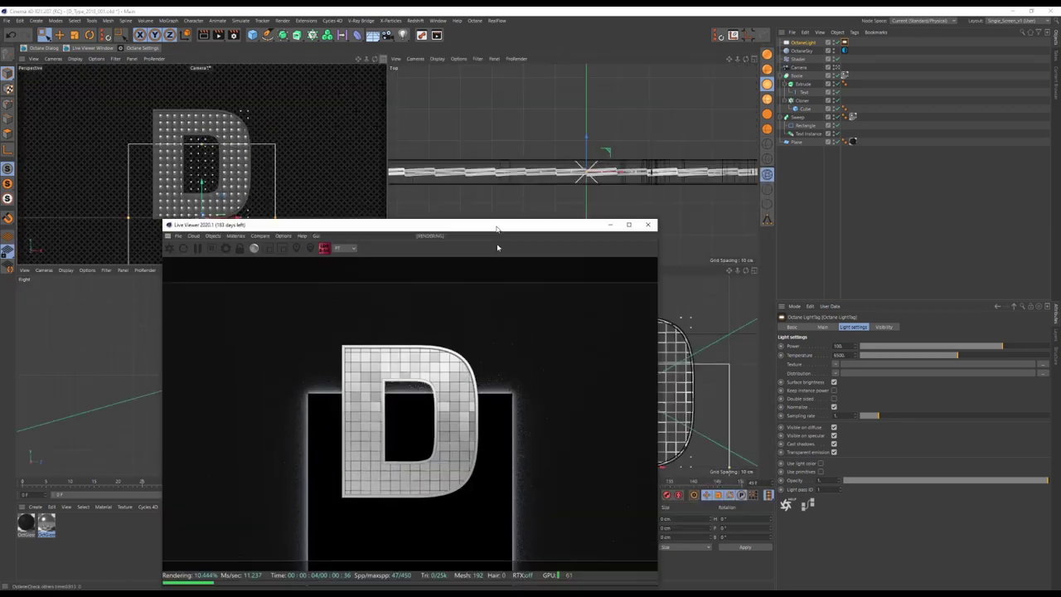
- Rotate the Octane light in the Top view so it faces the letter D
key(r)
mouse_move(580, 160)
mouse_down()
mouse_move(543, 180)
mouse_move(547, 220)
mouse_up()
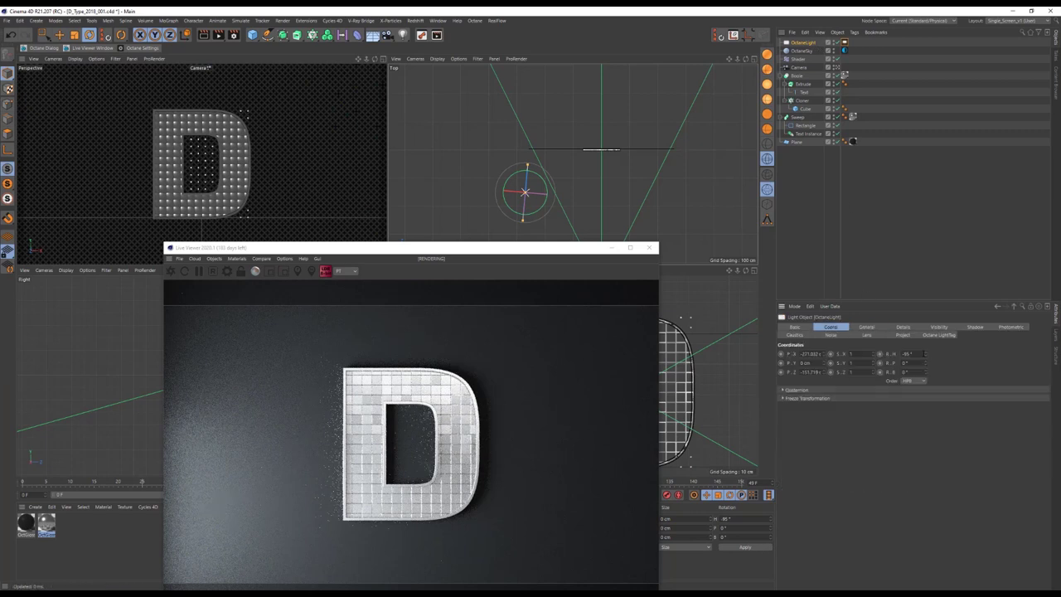
drag(373, 247, 340, 271)
click(844, 42)
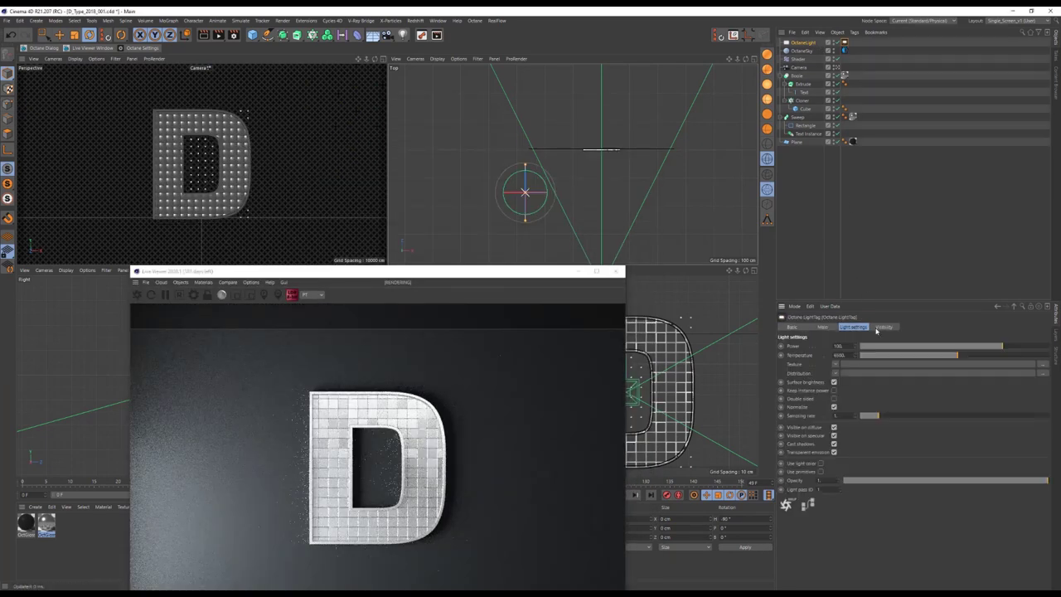
mouse_move(893, 318)
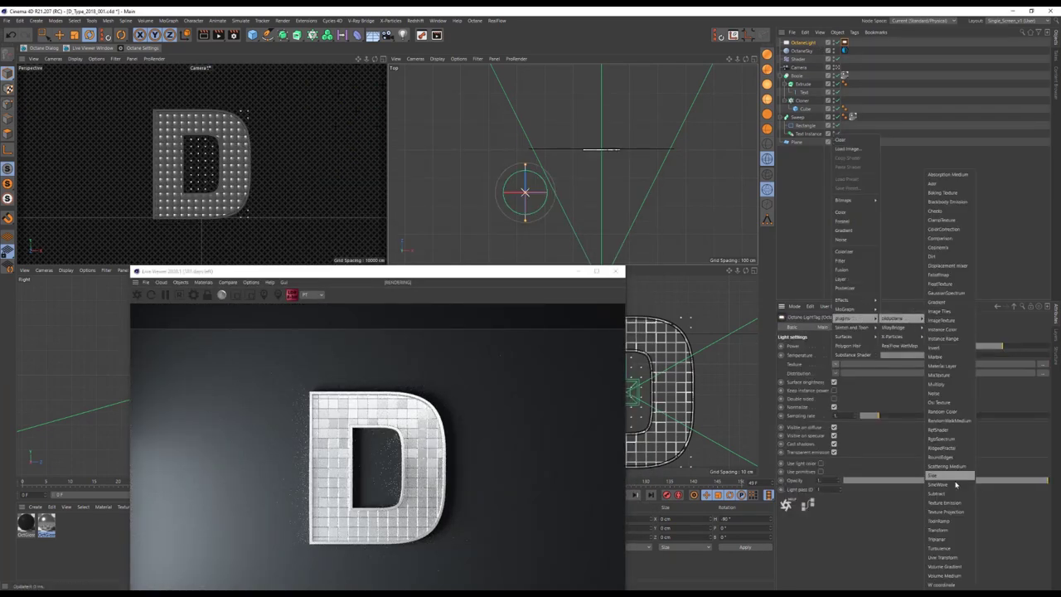
- Give the light's LightTag Texture an RGBspectrum with a pink colour
click(951, 444)
click(806, 354)
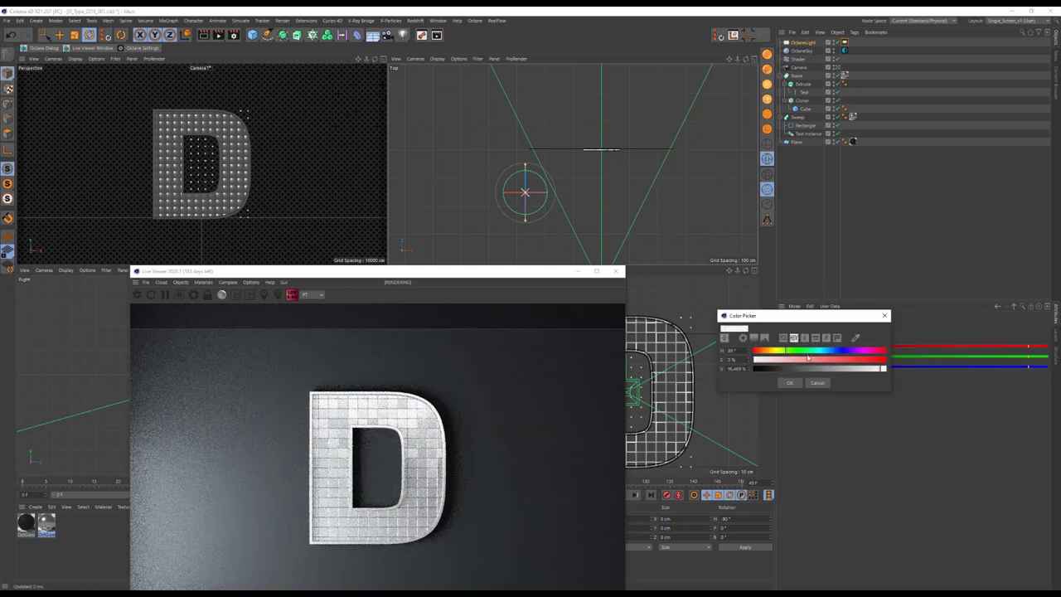
click(790, 382)
drag(432, 271, 859, 234)
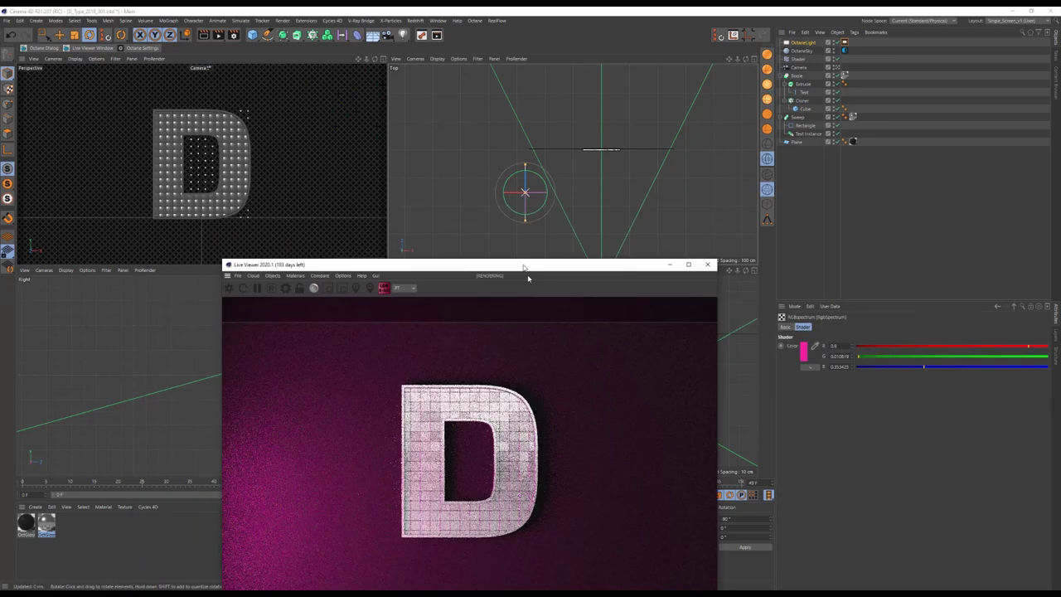
- Make the light smaller and raise it in the Right view
scroll(330, 333, down, 10)
scroll(273, 369, up, 3)
key(e)
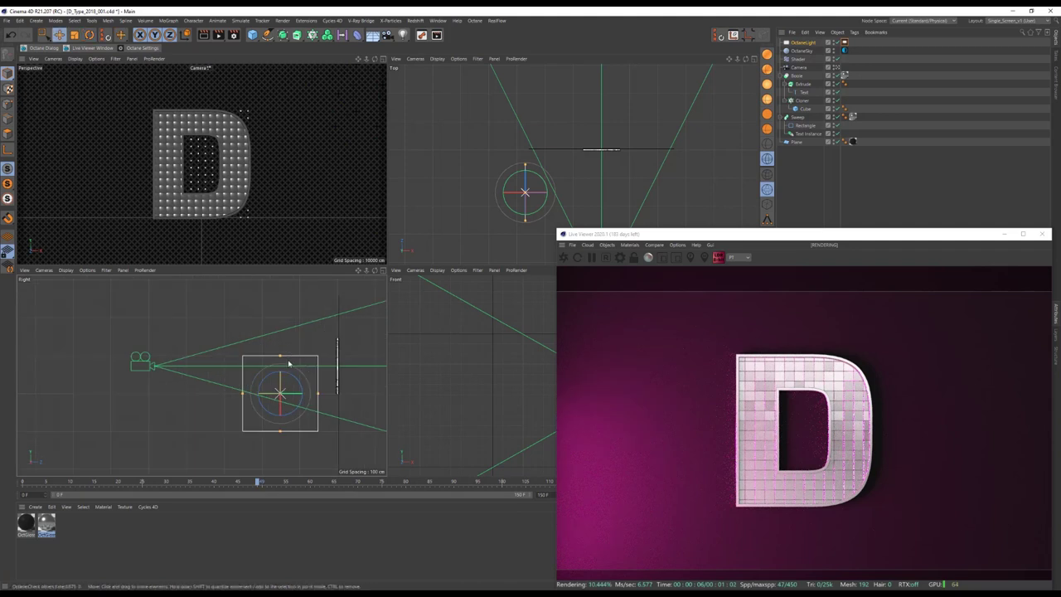
drag(280, 363, 414, 347)
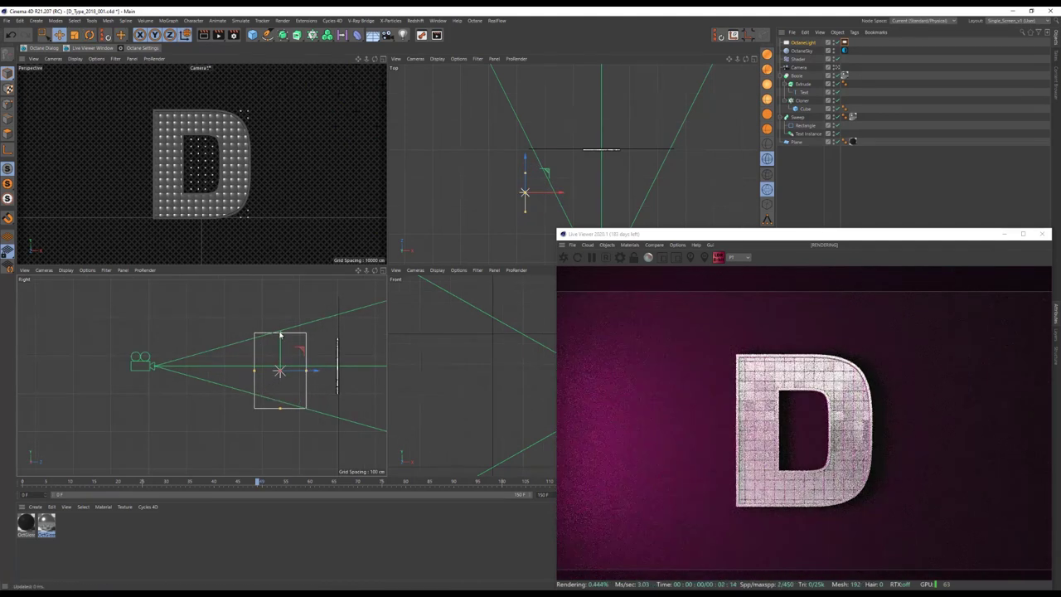
drag(747, 238, 367, 197)
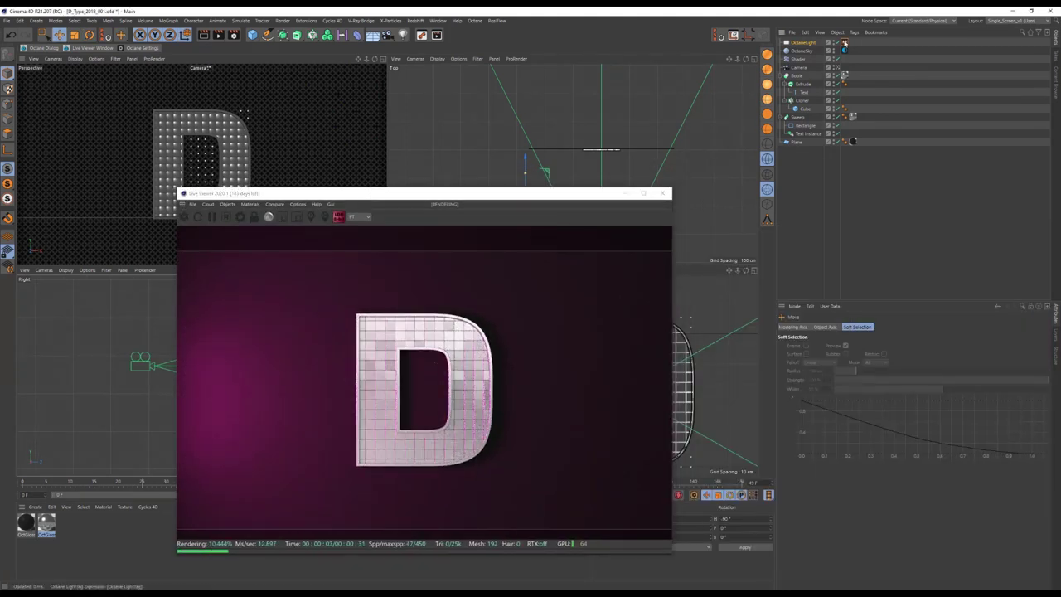
click(845, 41)
click(807, 43)
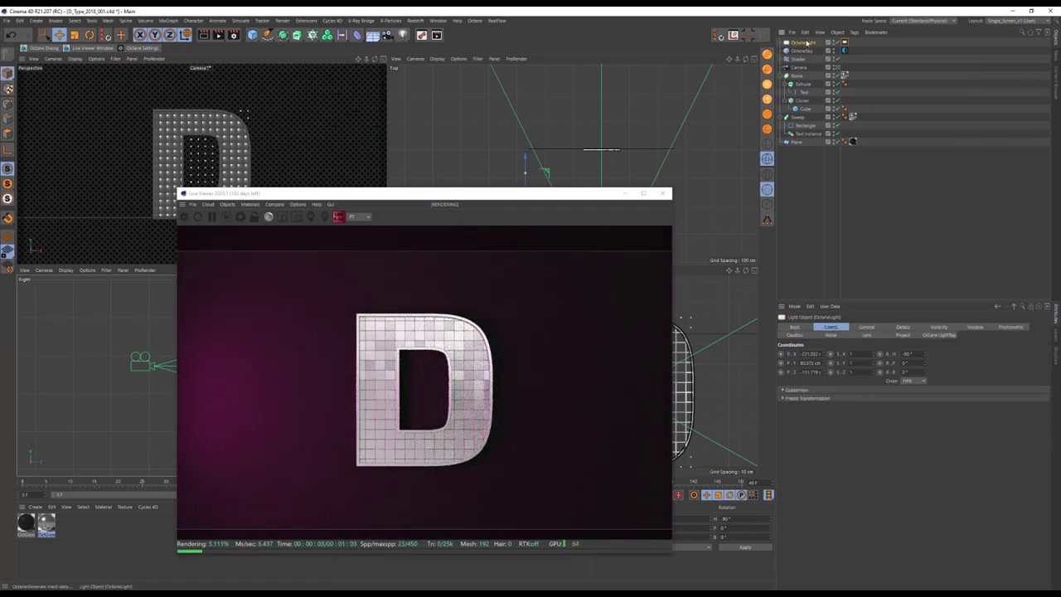
- Duplicate the Octane light to the right of the D as OctaneLight.1
drag(414, 193, 406, 247)
ctrl+drag(525, 190, 674, 192)
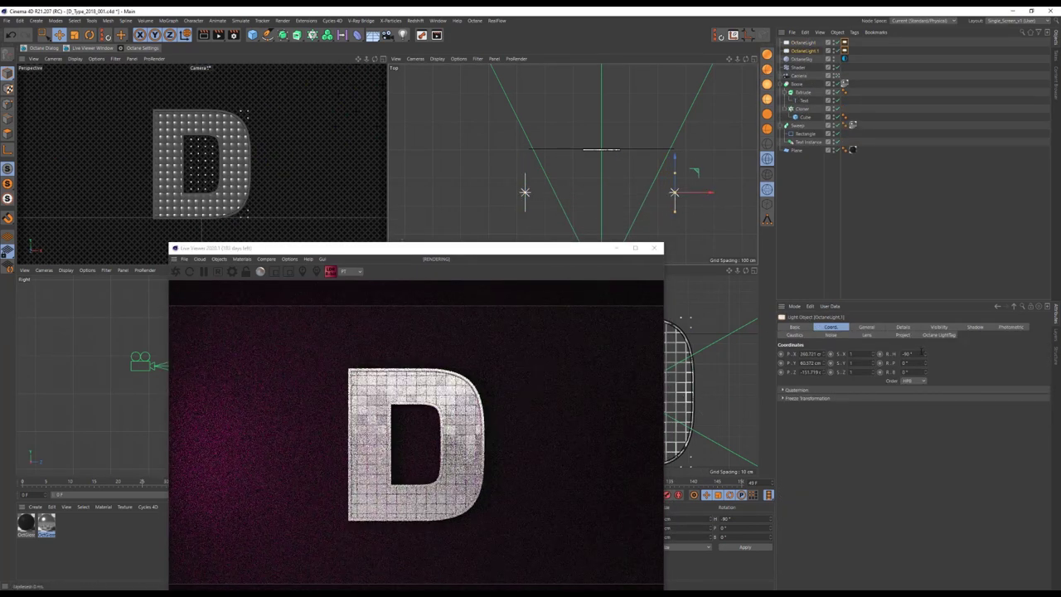
click(845, 51)
- Set OctaneLight.1's RGBspectrum colour to blue
click(840, 375)
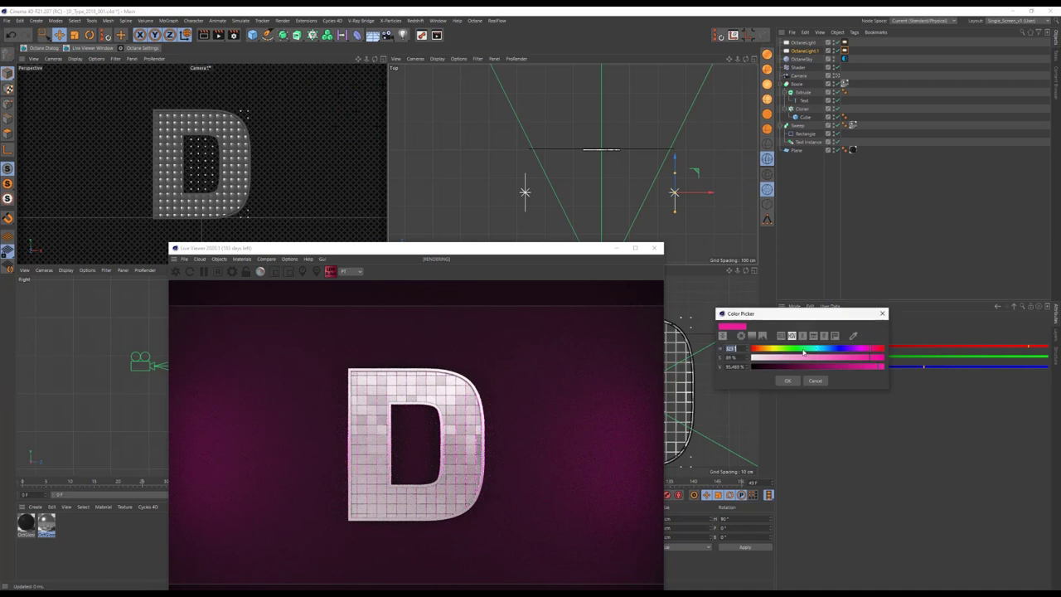
click(800, 381)
click(796, 360)
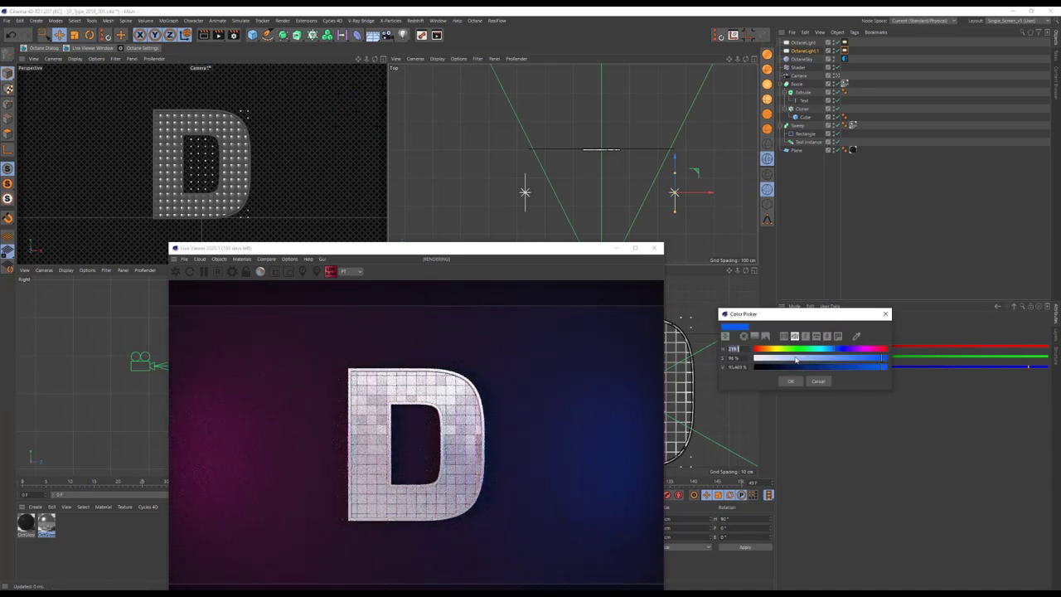
click(790, 381)
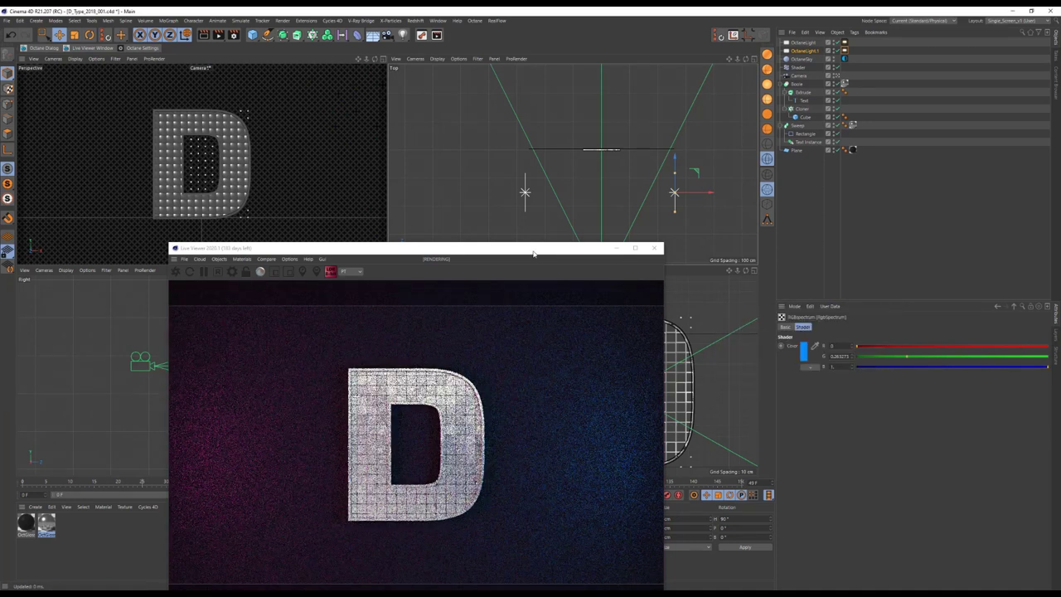
drag(534, 253, 604, 122)
- Set OctGlossy1's Roughness Float to 0.05 and close the Material Editor
double_click(46, 524)
click(141, 253)
drag(498, 116, 531, 104)
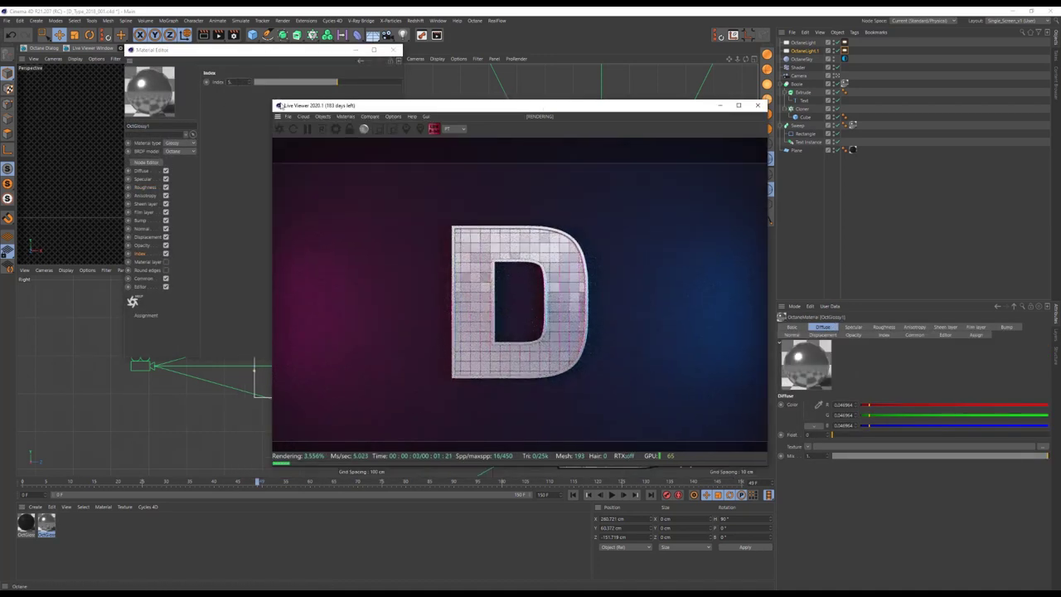
click(145, 187)
text(05)
key(Return)
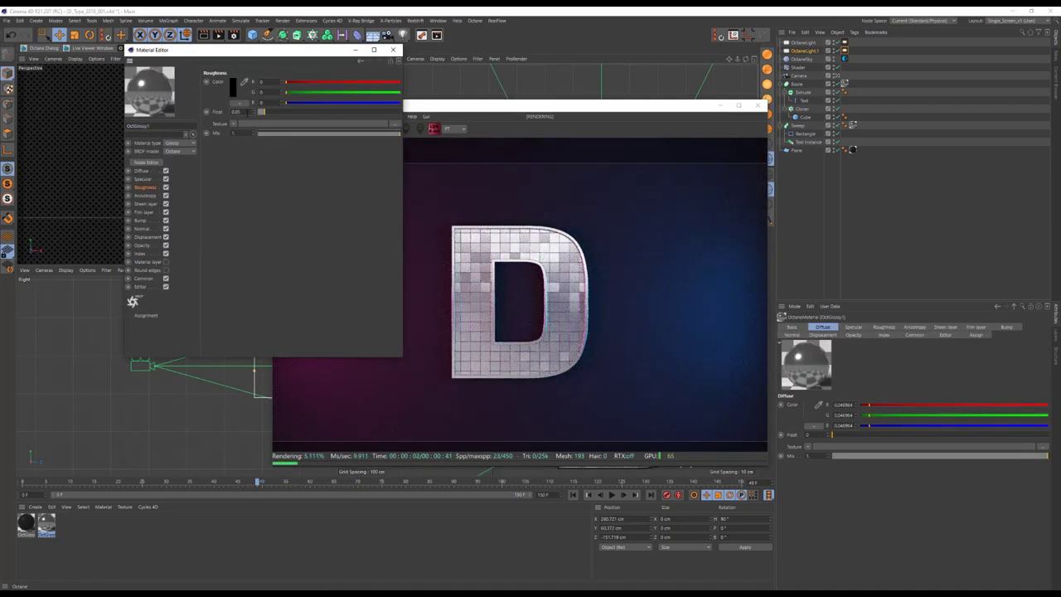
drag(249, 49, 129, 71)
click(273, 71)
drag(443, 107, 404, 92)
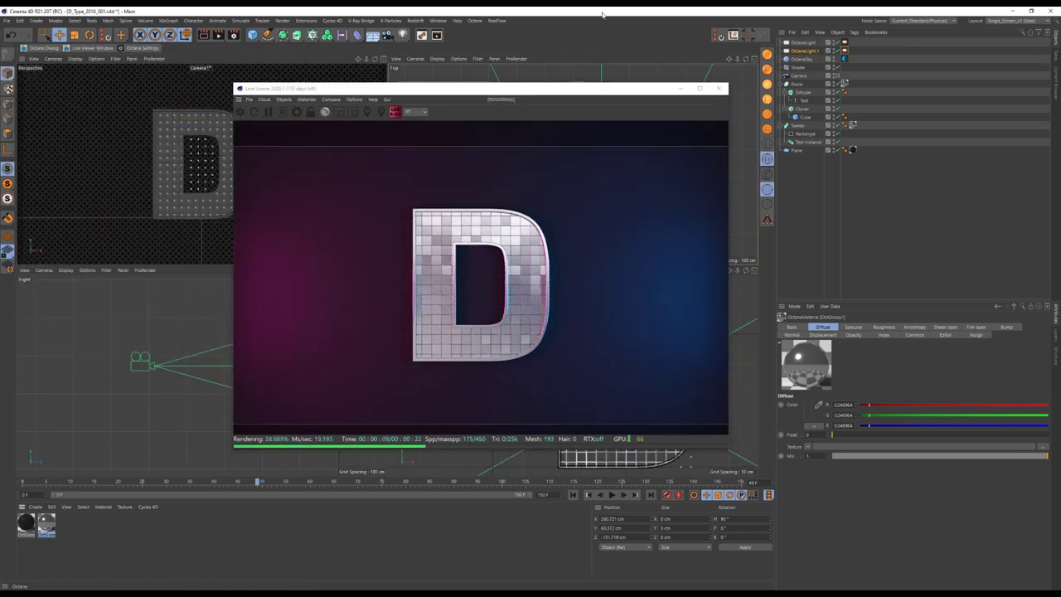